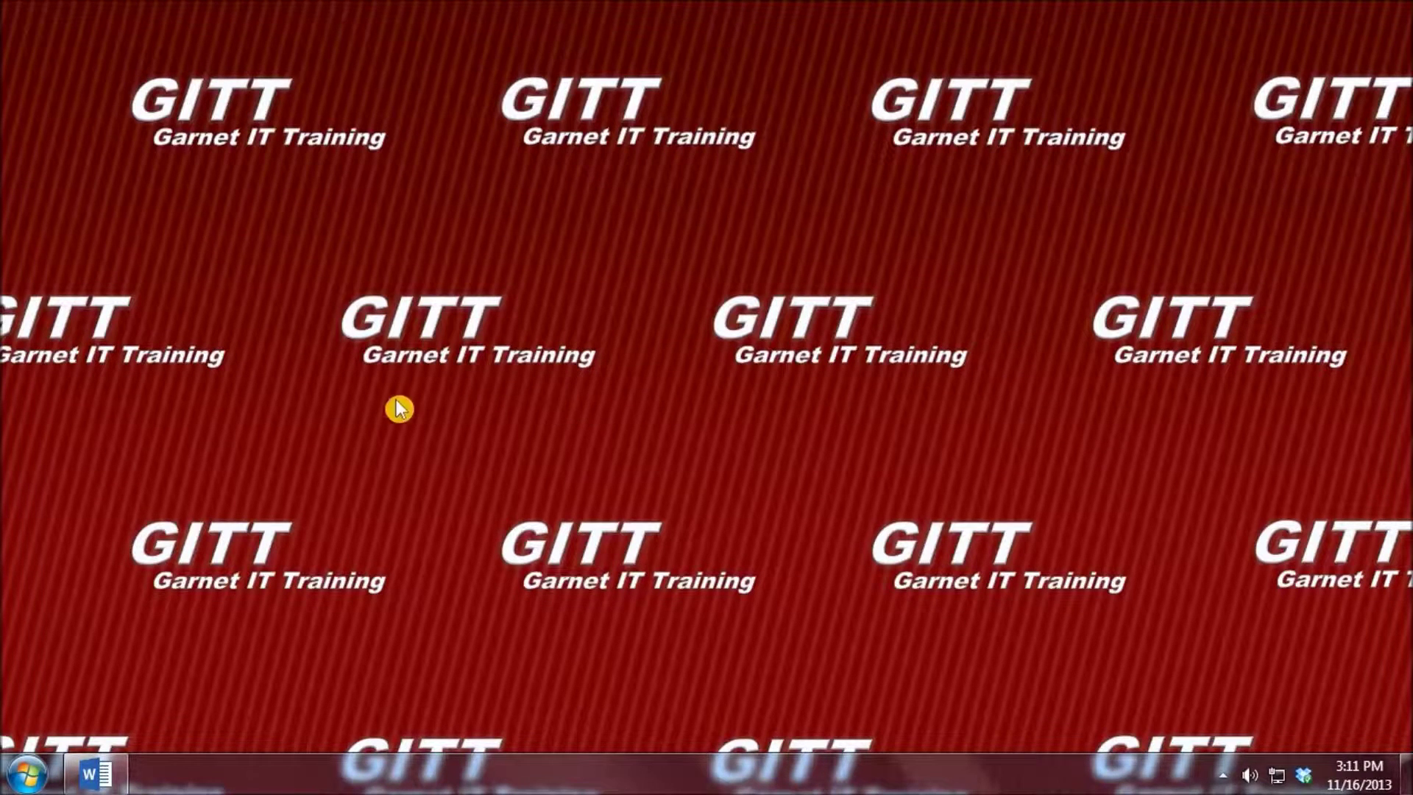
# Restore the Word window showing the HRSM Resume Guide from the taskbar
pyautogui.click(107, 774)
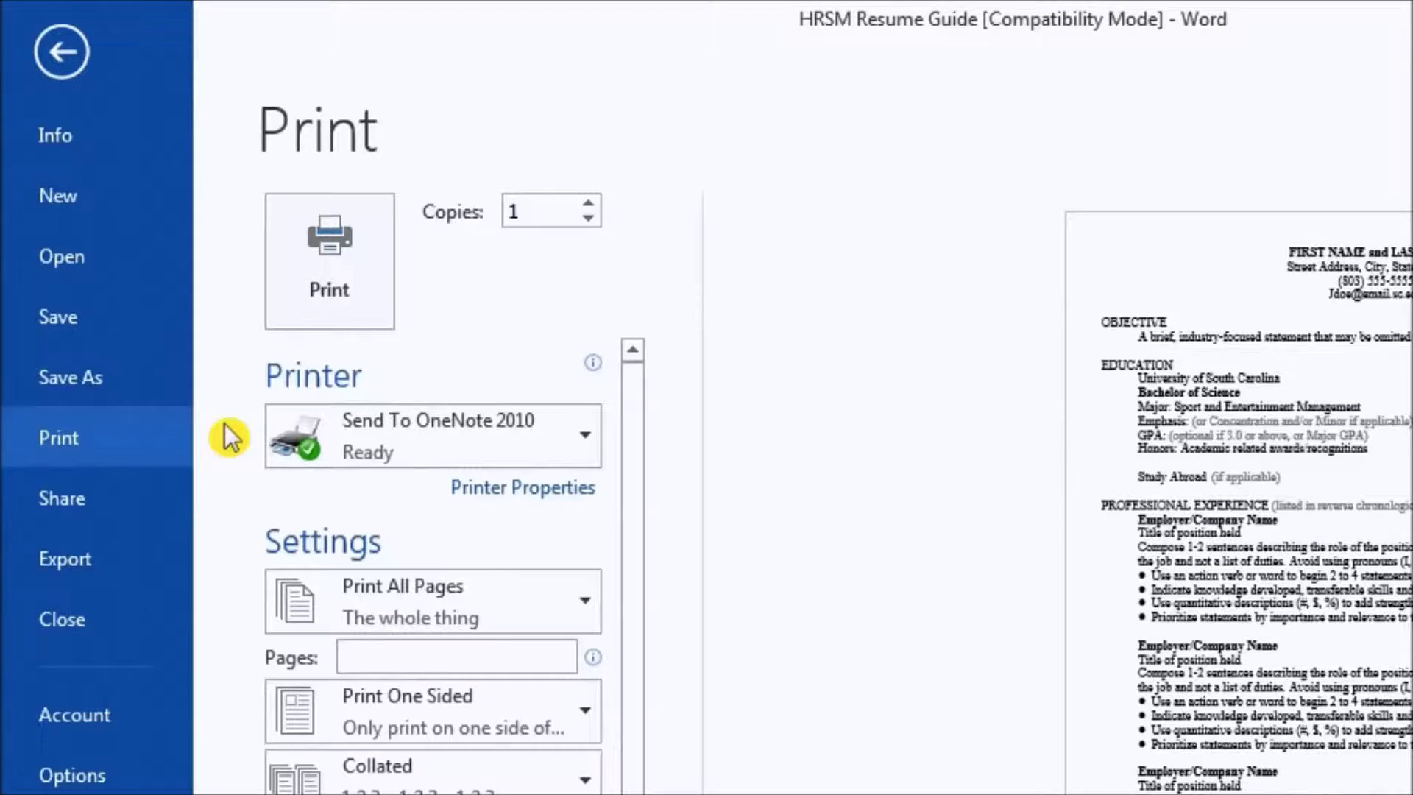
# Choose Microsoft XPS Document Writer as the printer
pyautogui.click(562, 425)
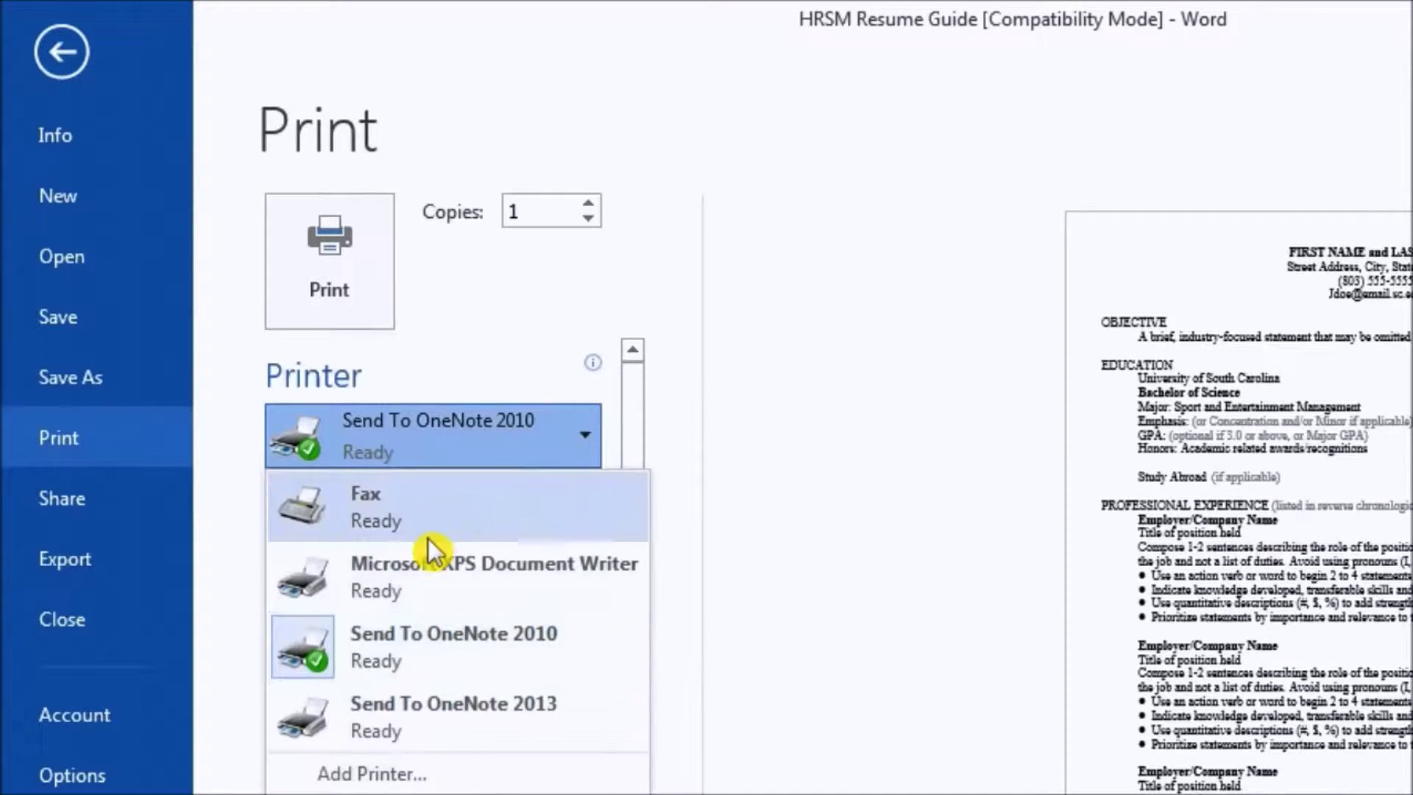
pyautogui.click(420, 571)
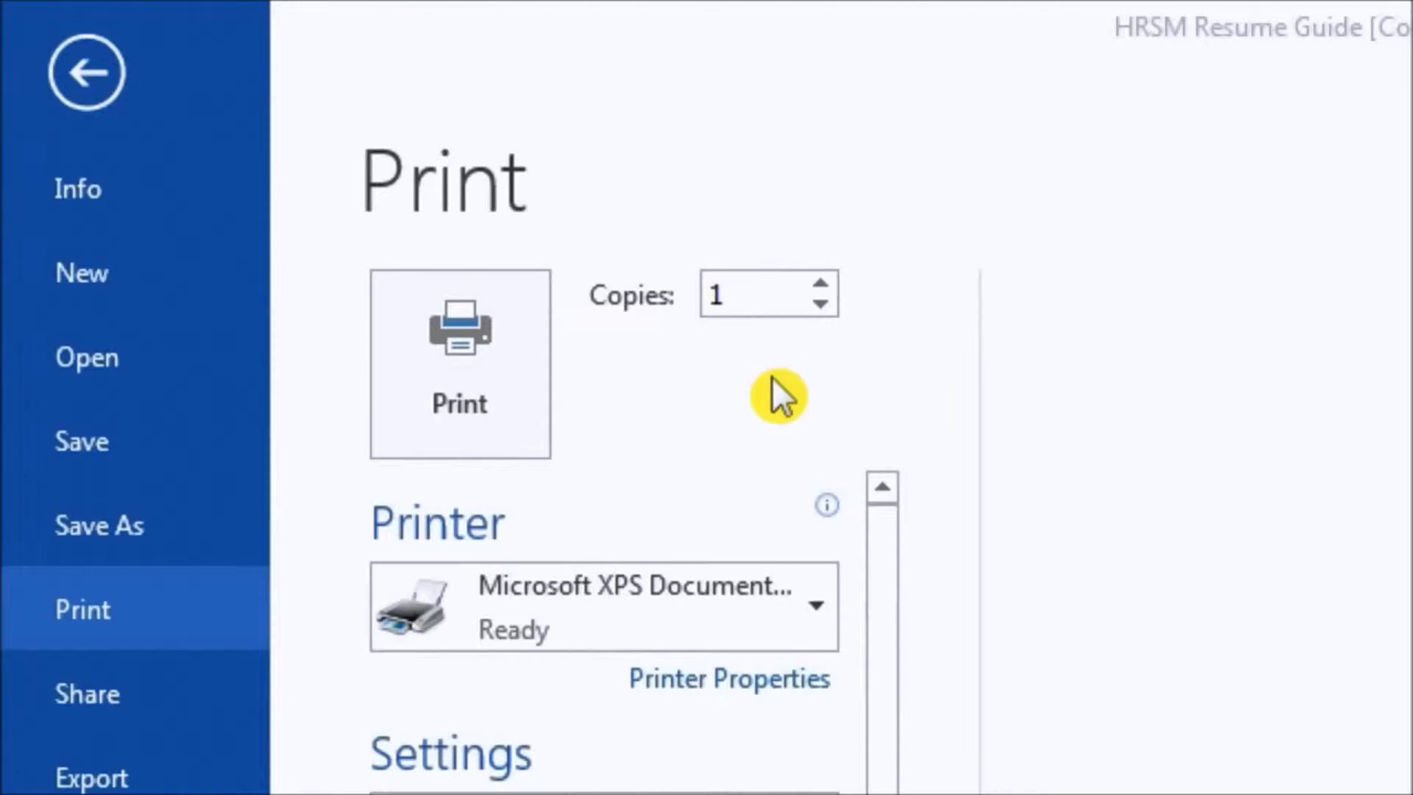
pyautogui.click(820, 282)
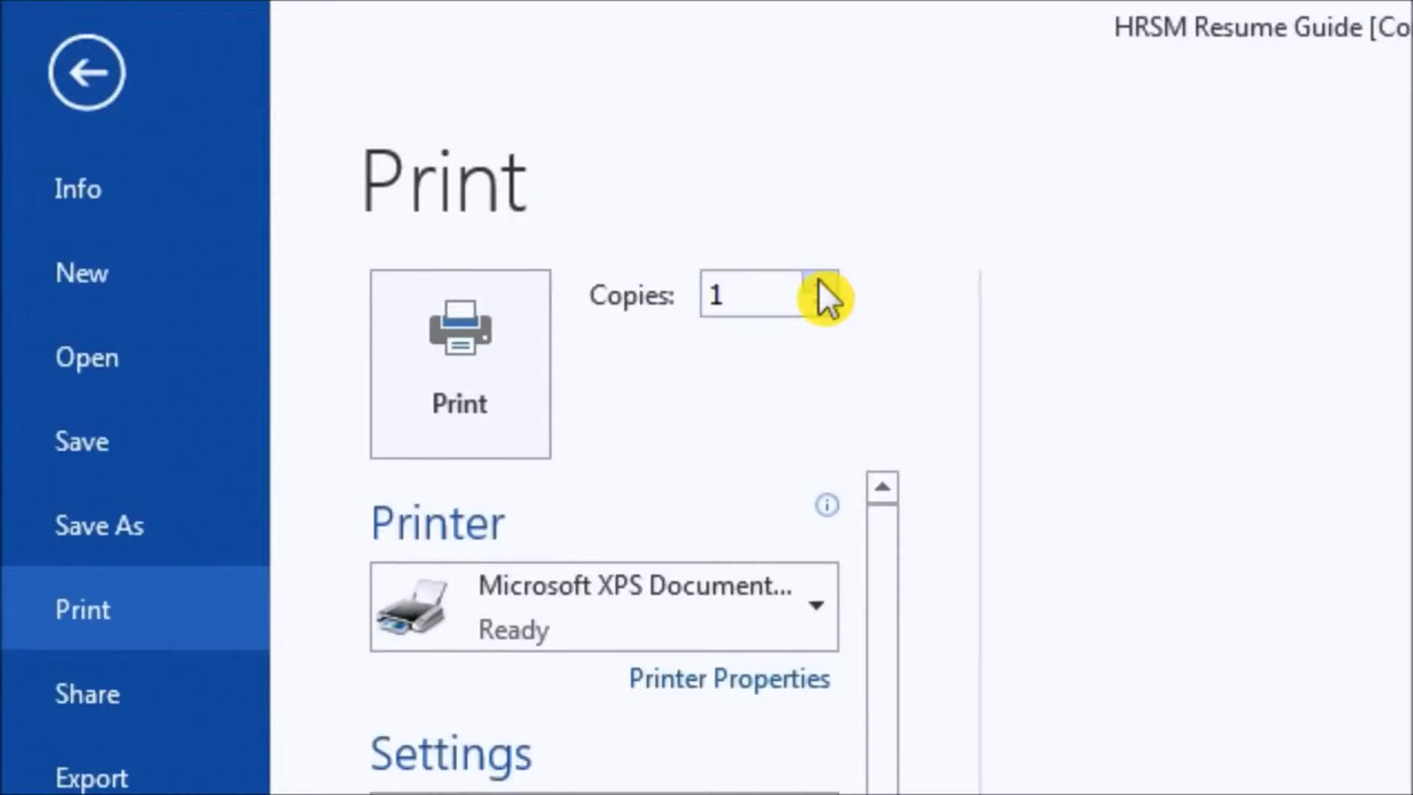
pyautogui.click(820, 282)
pyautogui.click(820, 282)
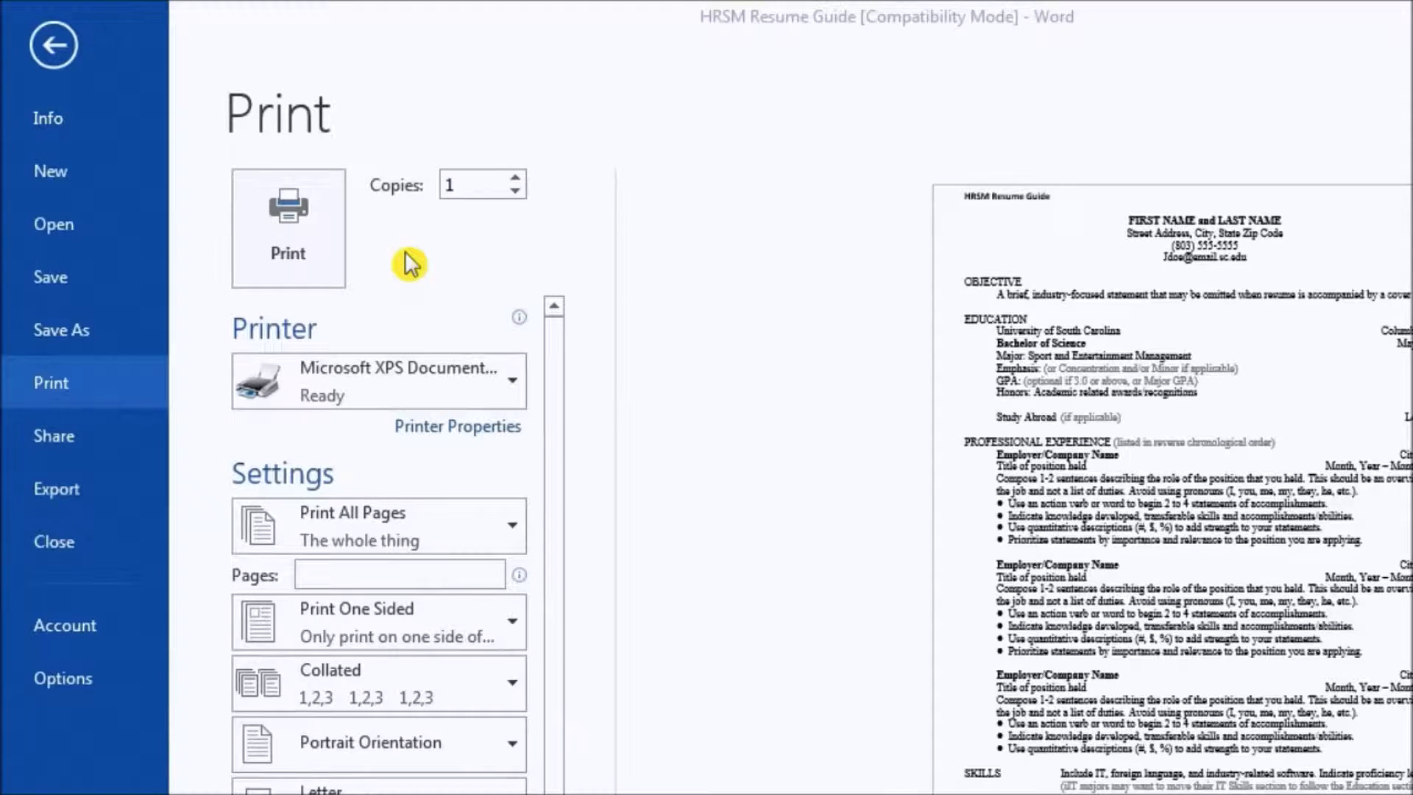
# Set printing to the current page only and page through the preview to page 2 and back
pyautogui.click(511, 531)
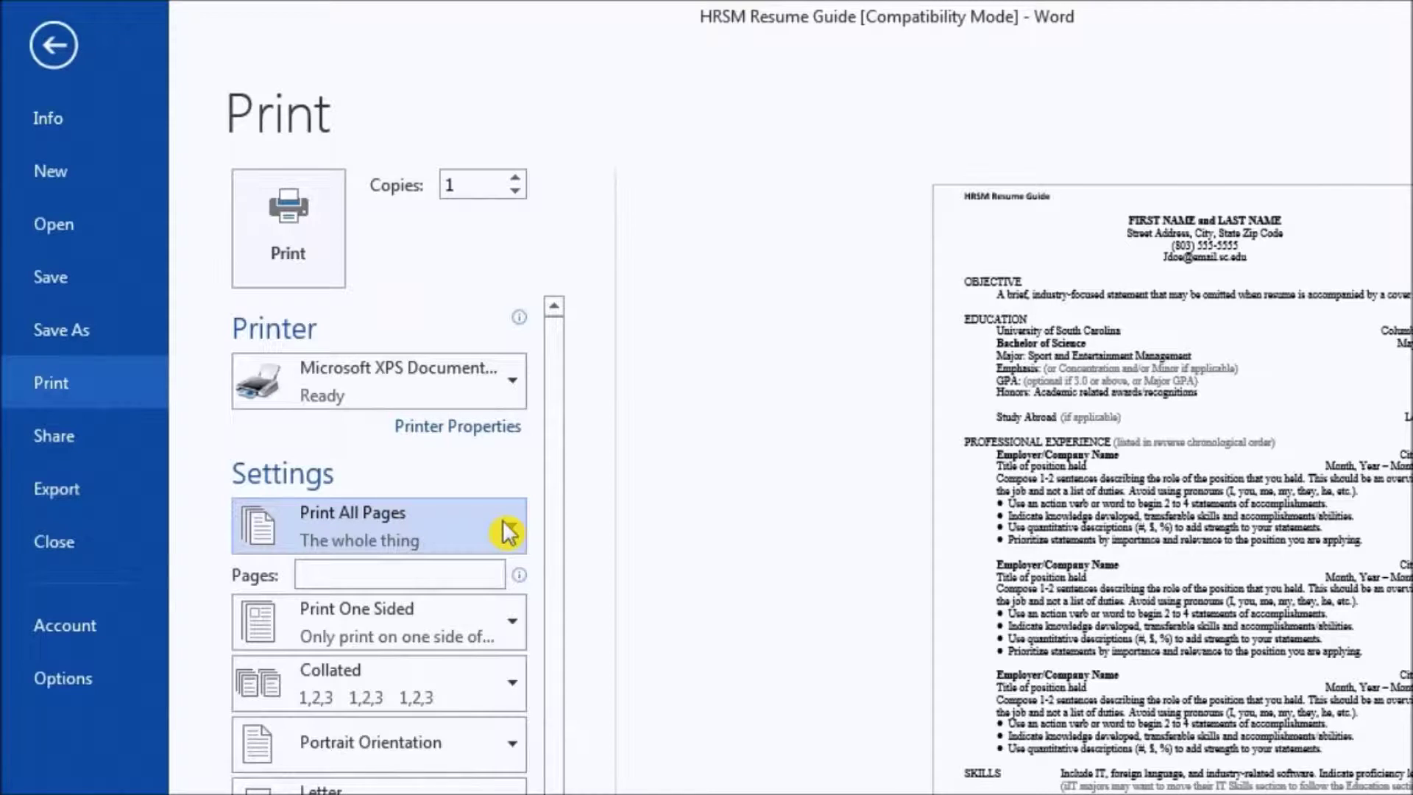
pyautogui.click(510, 532)
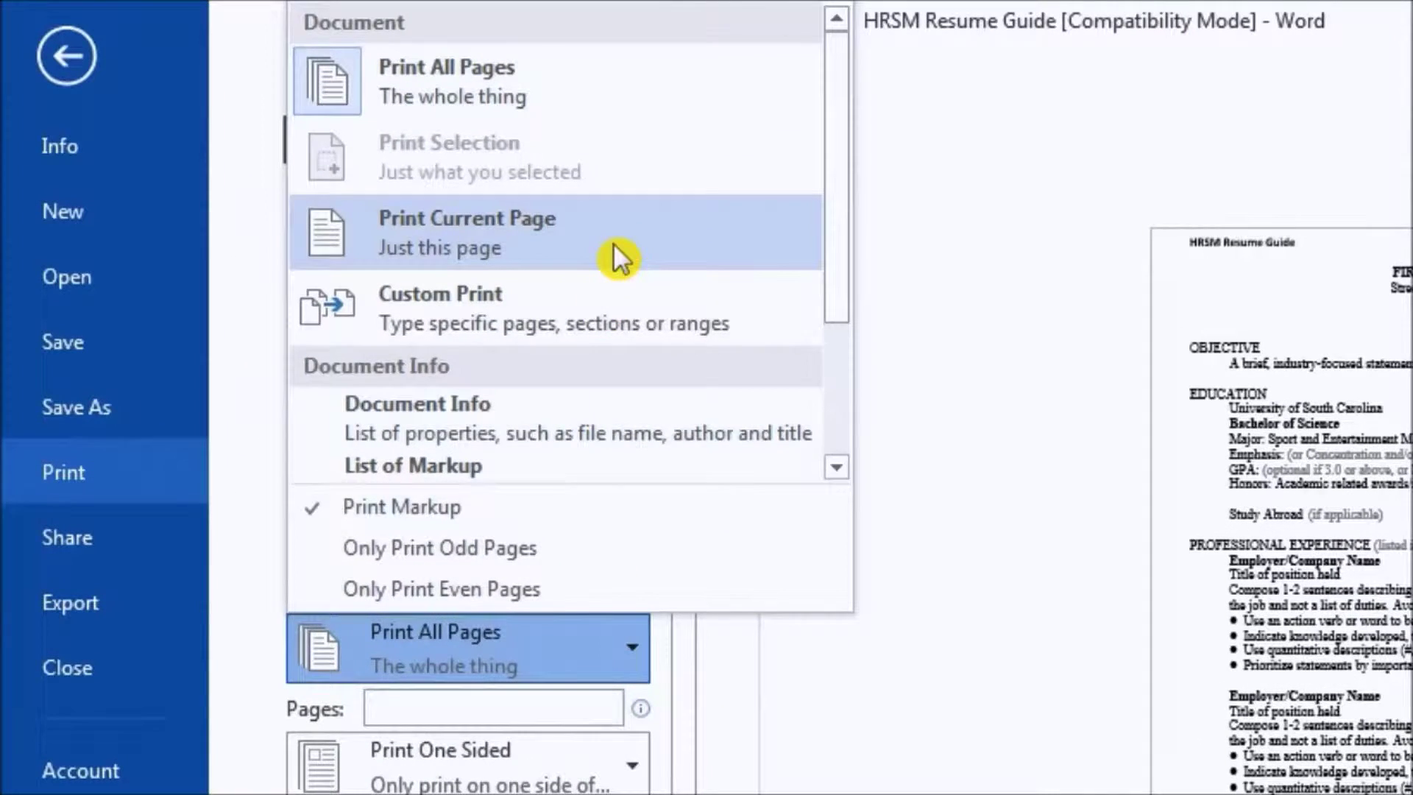
pyautogui.click(615, 243)
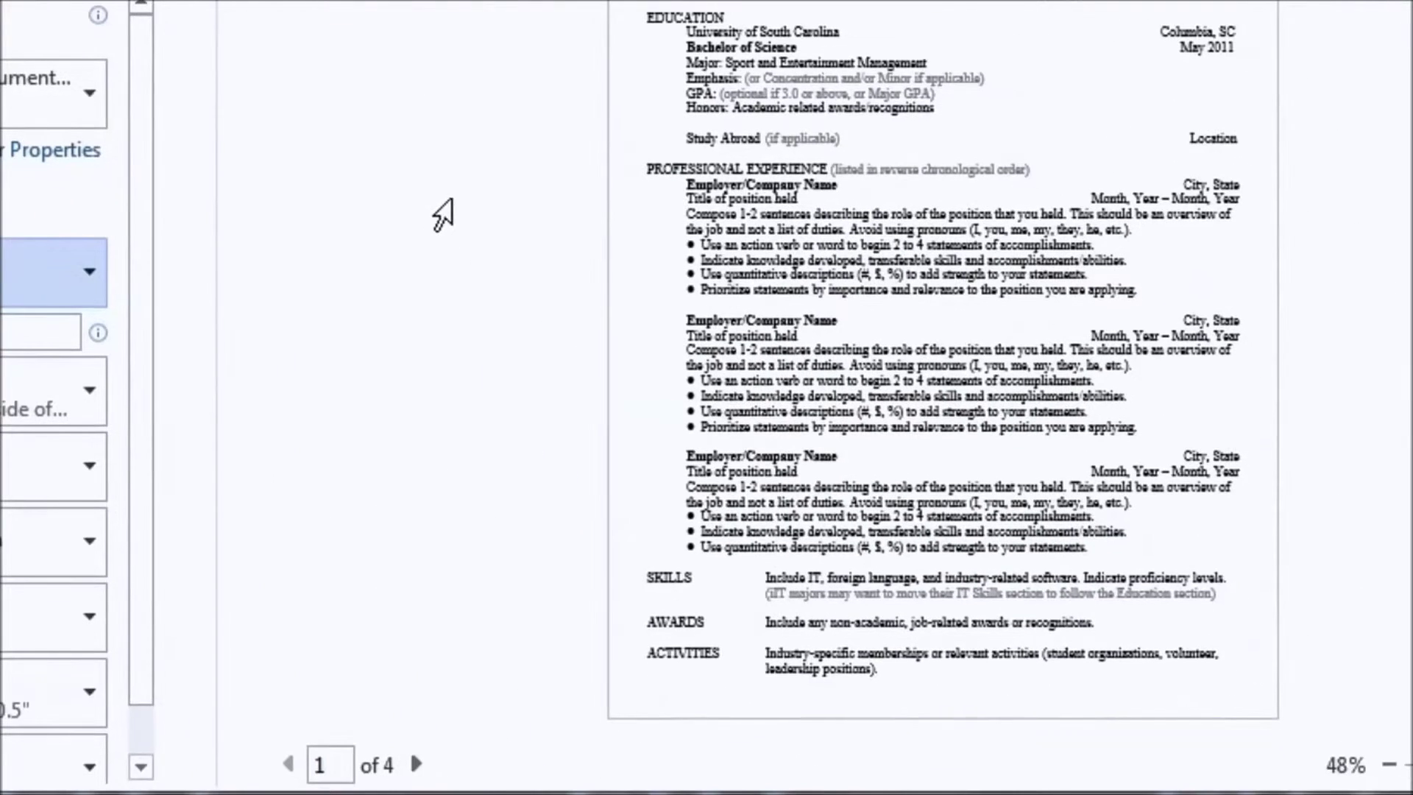
pyautogui.click(416, 764)
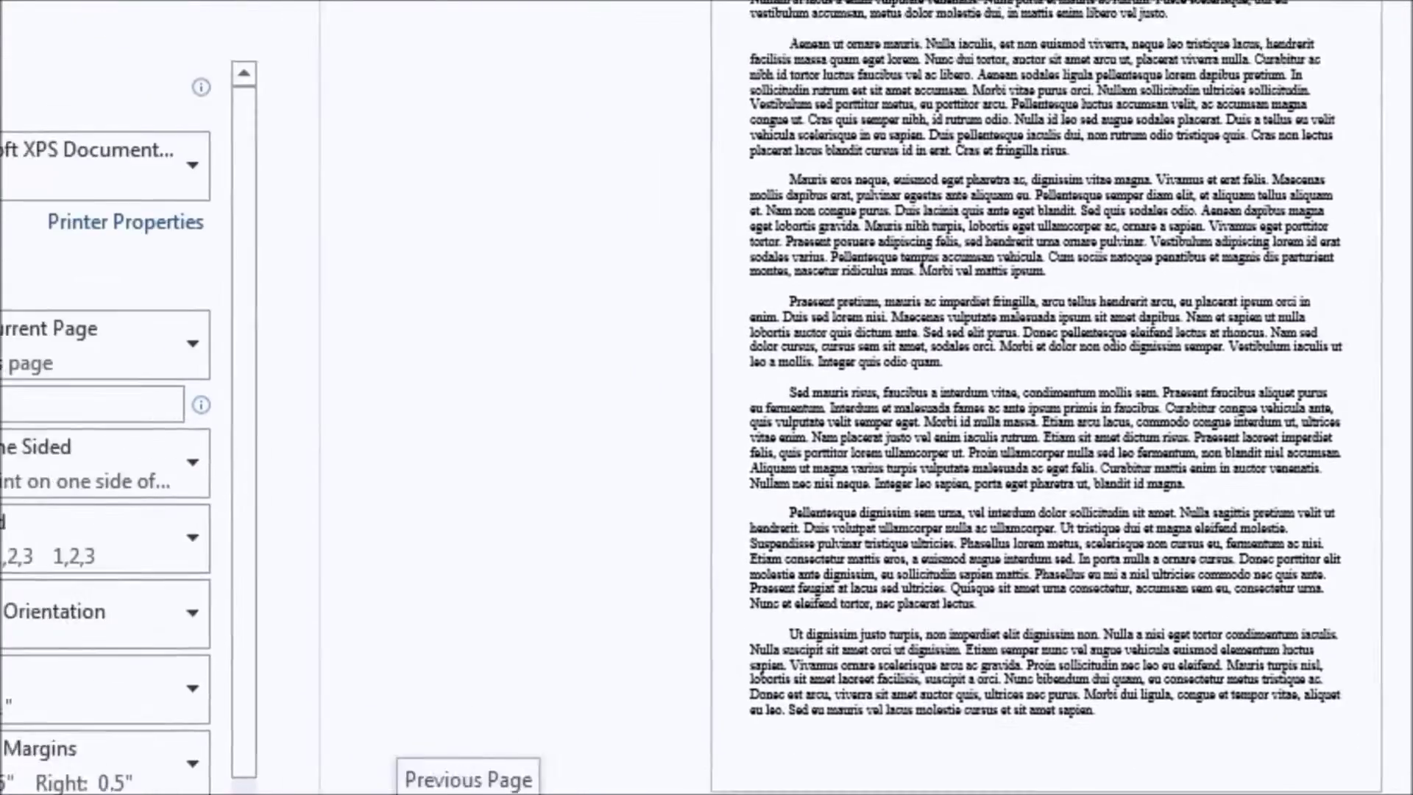
pyautogui.click(291, 764)
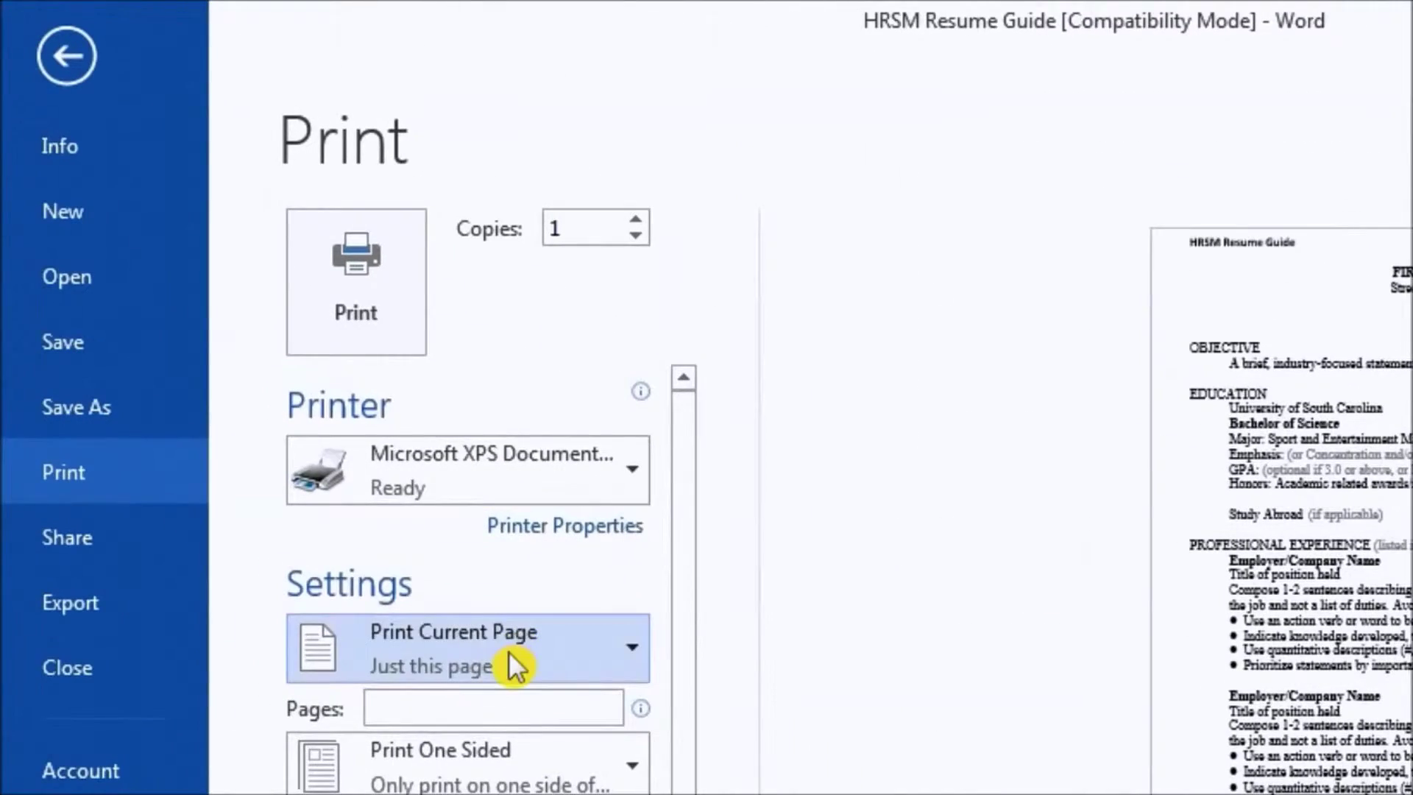
# Switch to Custom Print with the page range 2-3
pyautogui.click(528, 647)
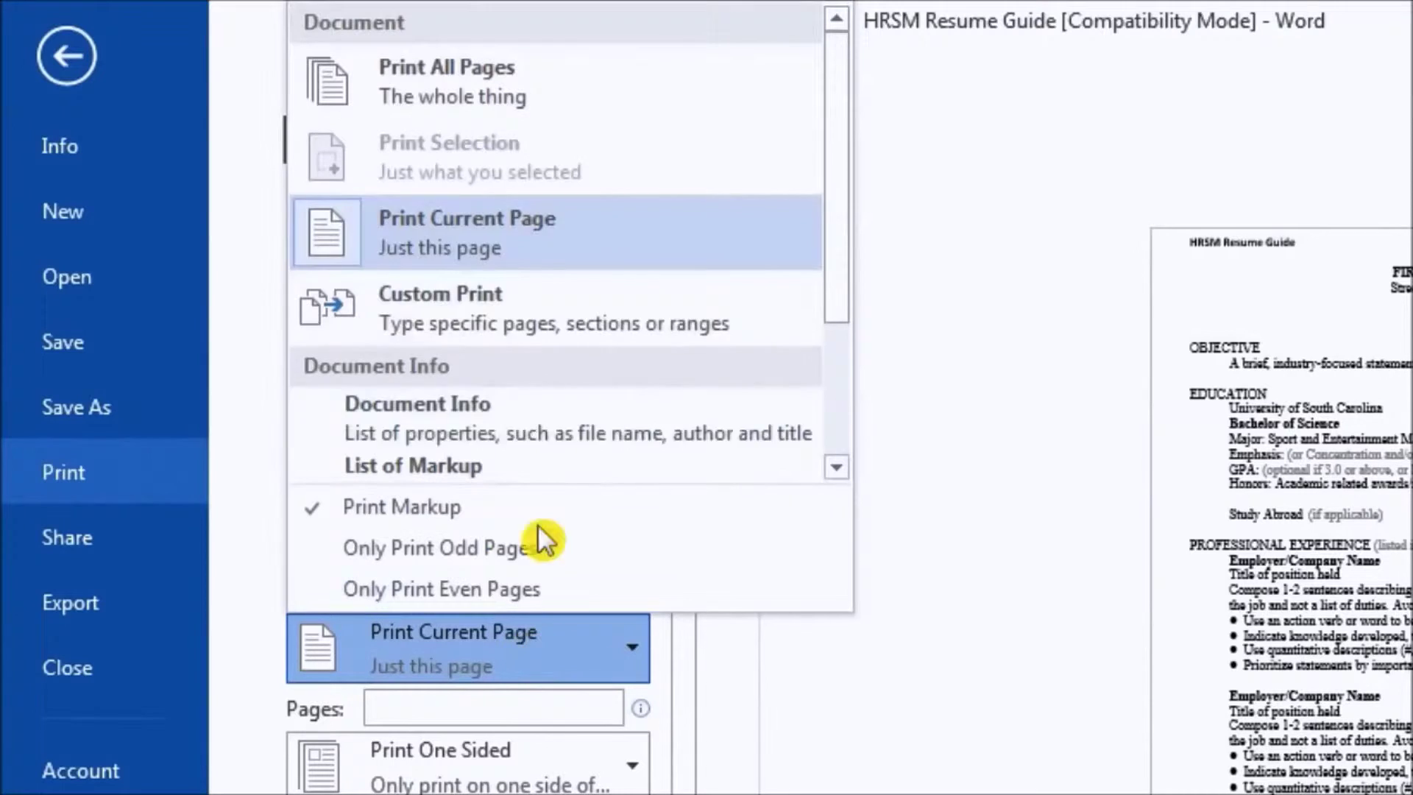
pyautogui.click(563, 317)
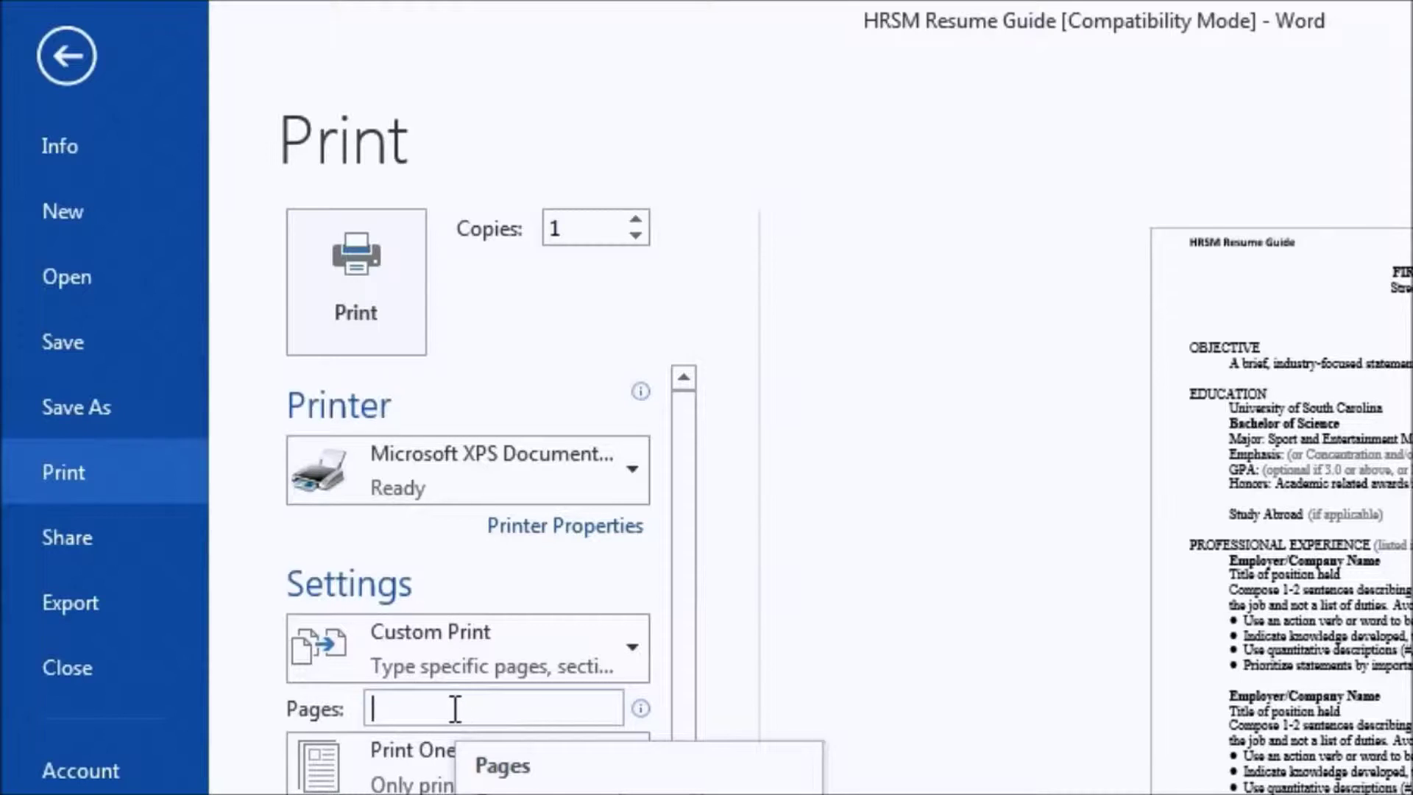
pyautogui.write('2-3')
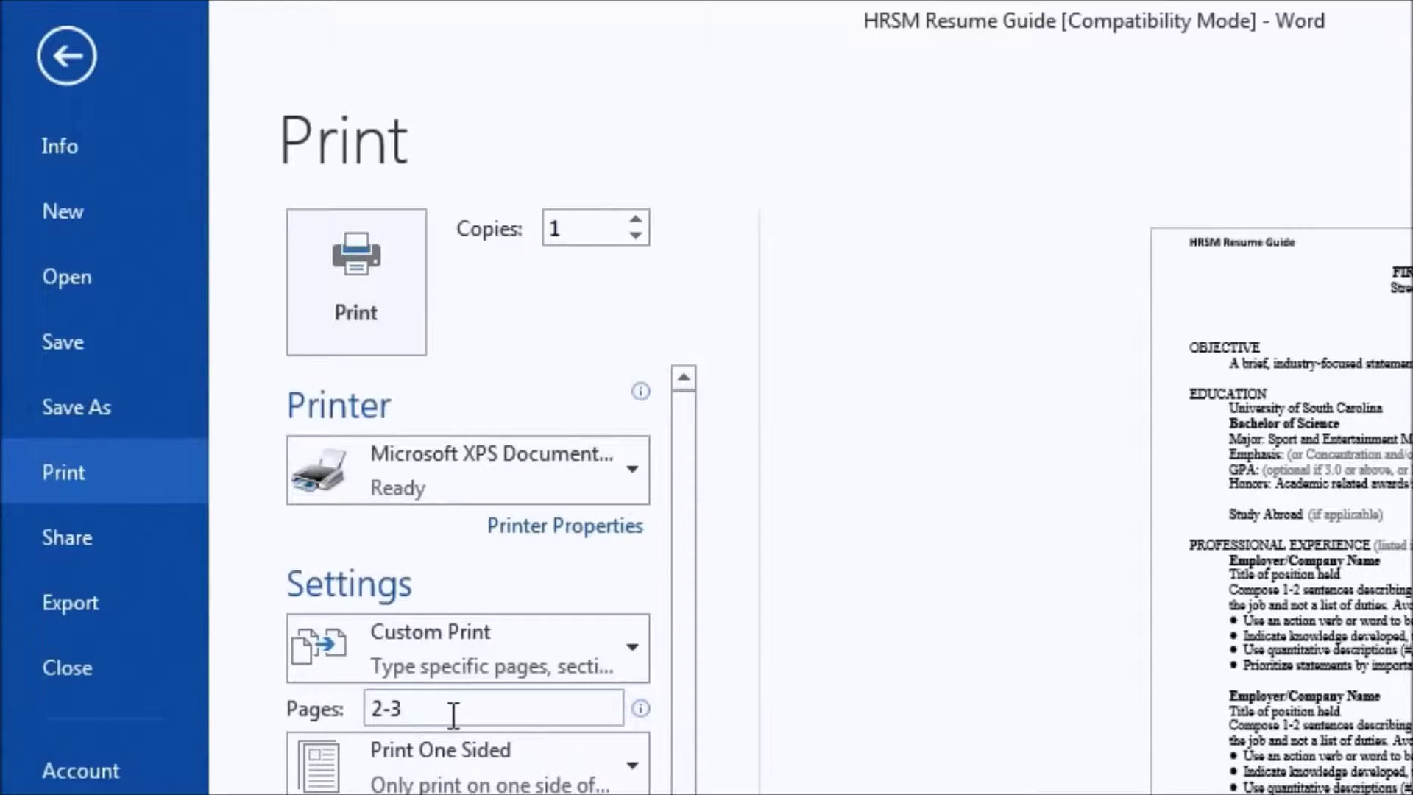
pyautogui.click(449, 645)
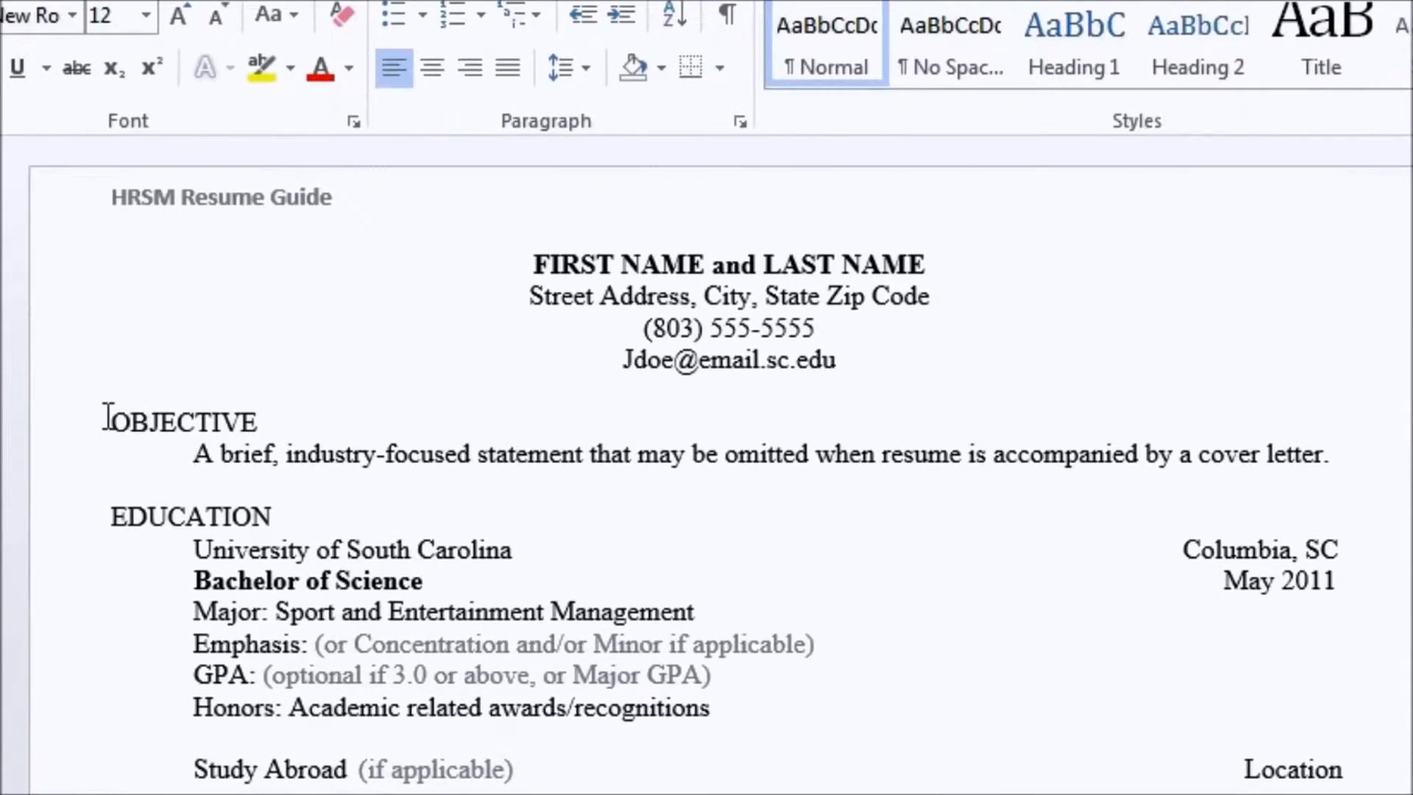
# Select the OBJECTIVE heading text and set the print range to Print Selection
pyautogui.moveTo(135, 427); pyautogui.dragTo(1174, 464)
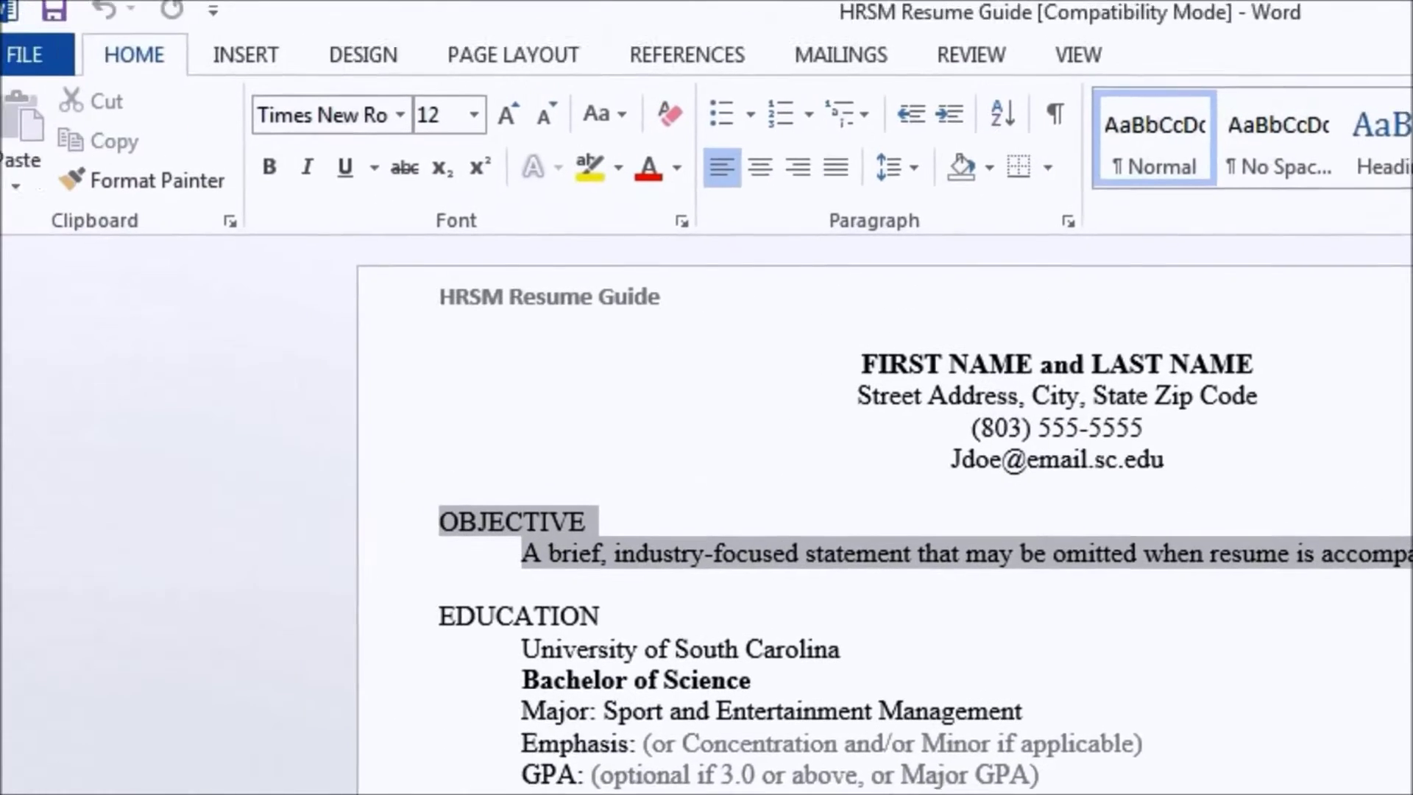
pyautogui.click(66, 59)
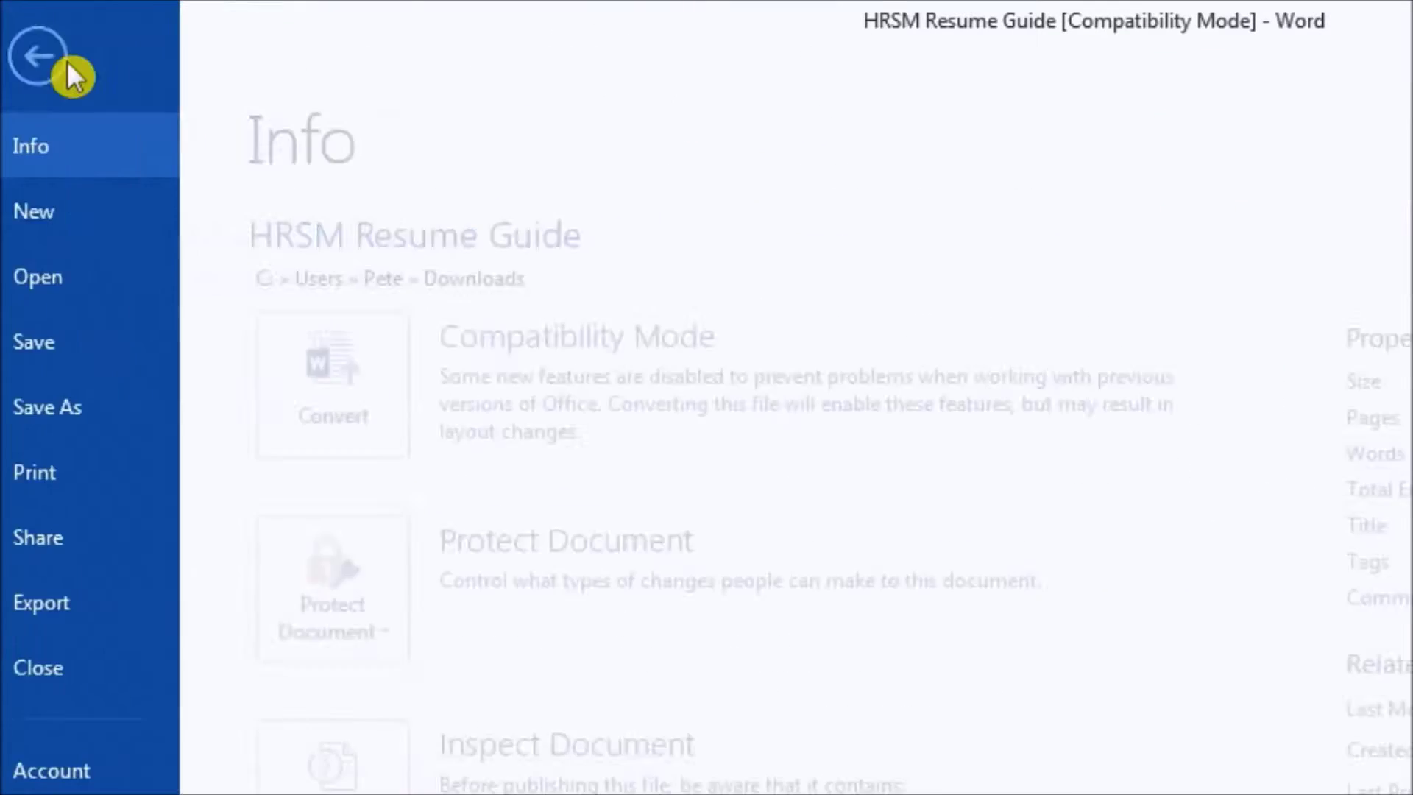
pyautogui.click(114, 466)
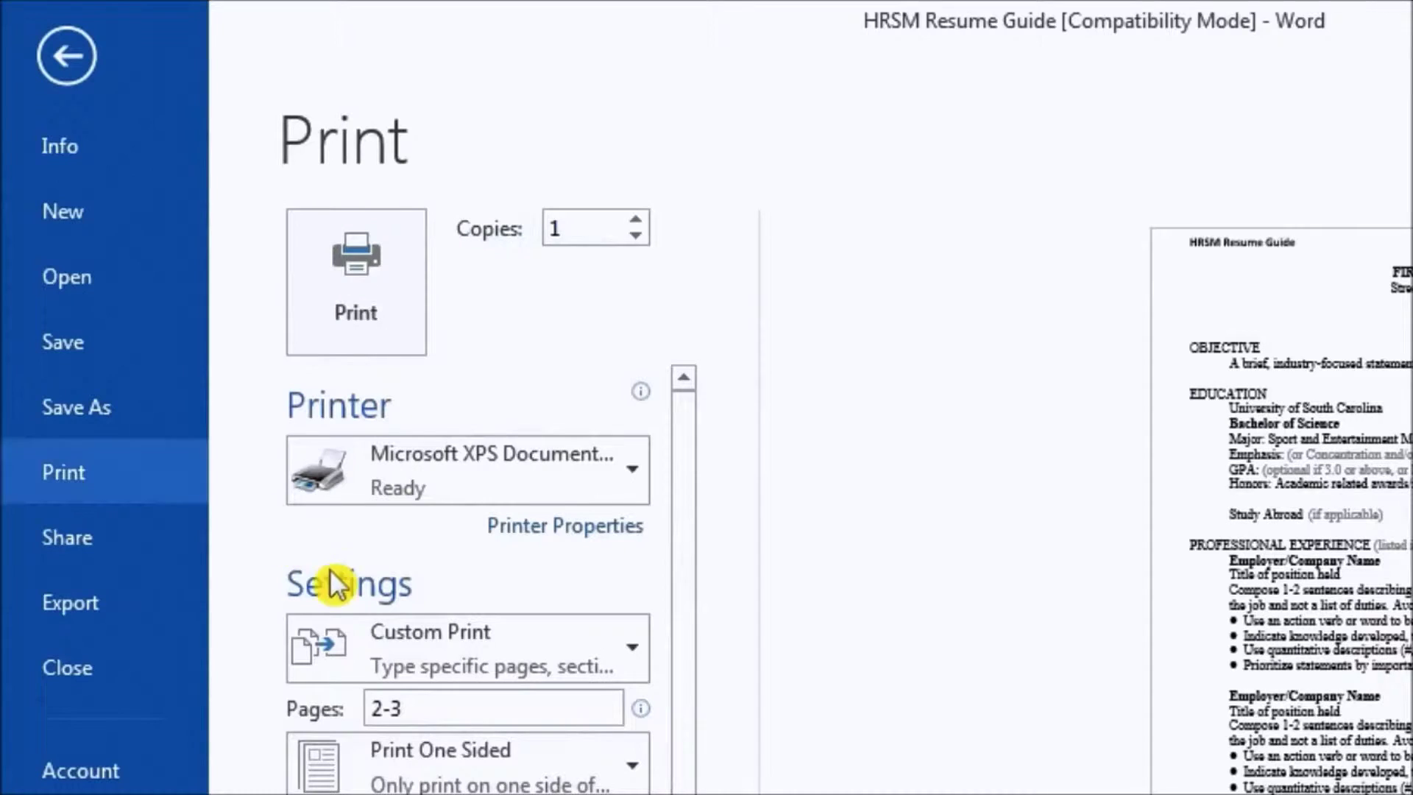
pyautogui.click(362, 628)
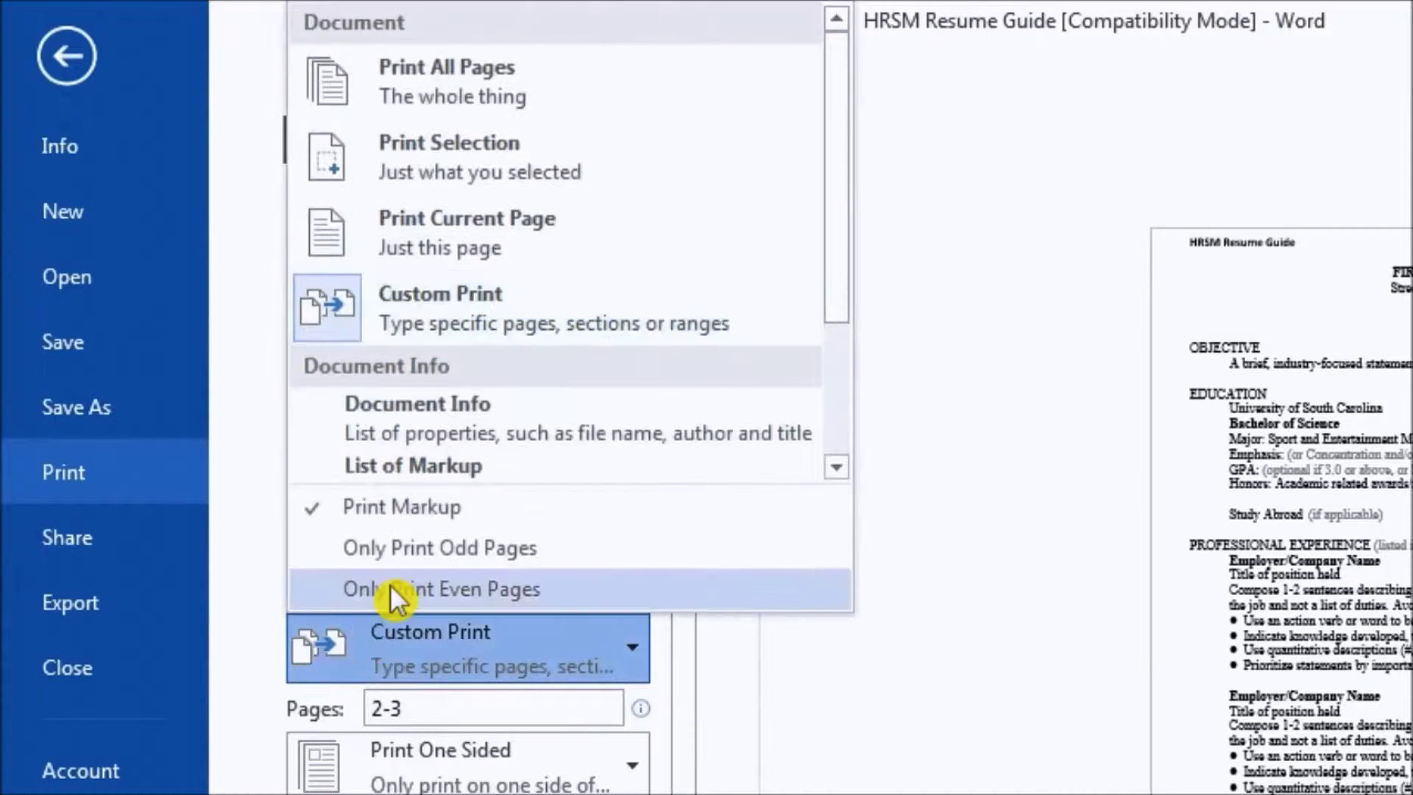
pyautogui.click(578, 169)
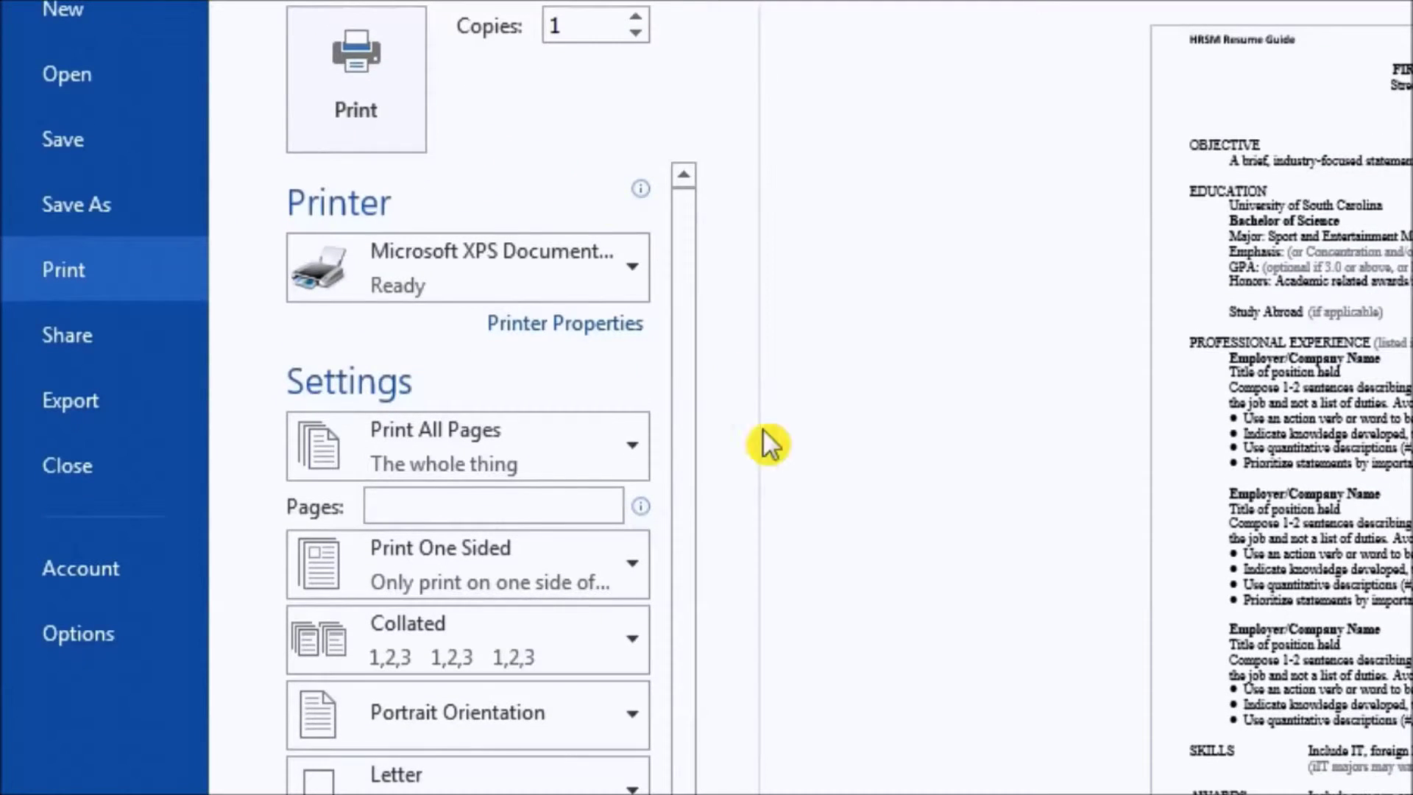
# Review the one-sided versus manual two-sided options and keep Print One Sided
pyautogui.click(591, 573)
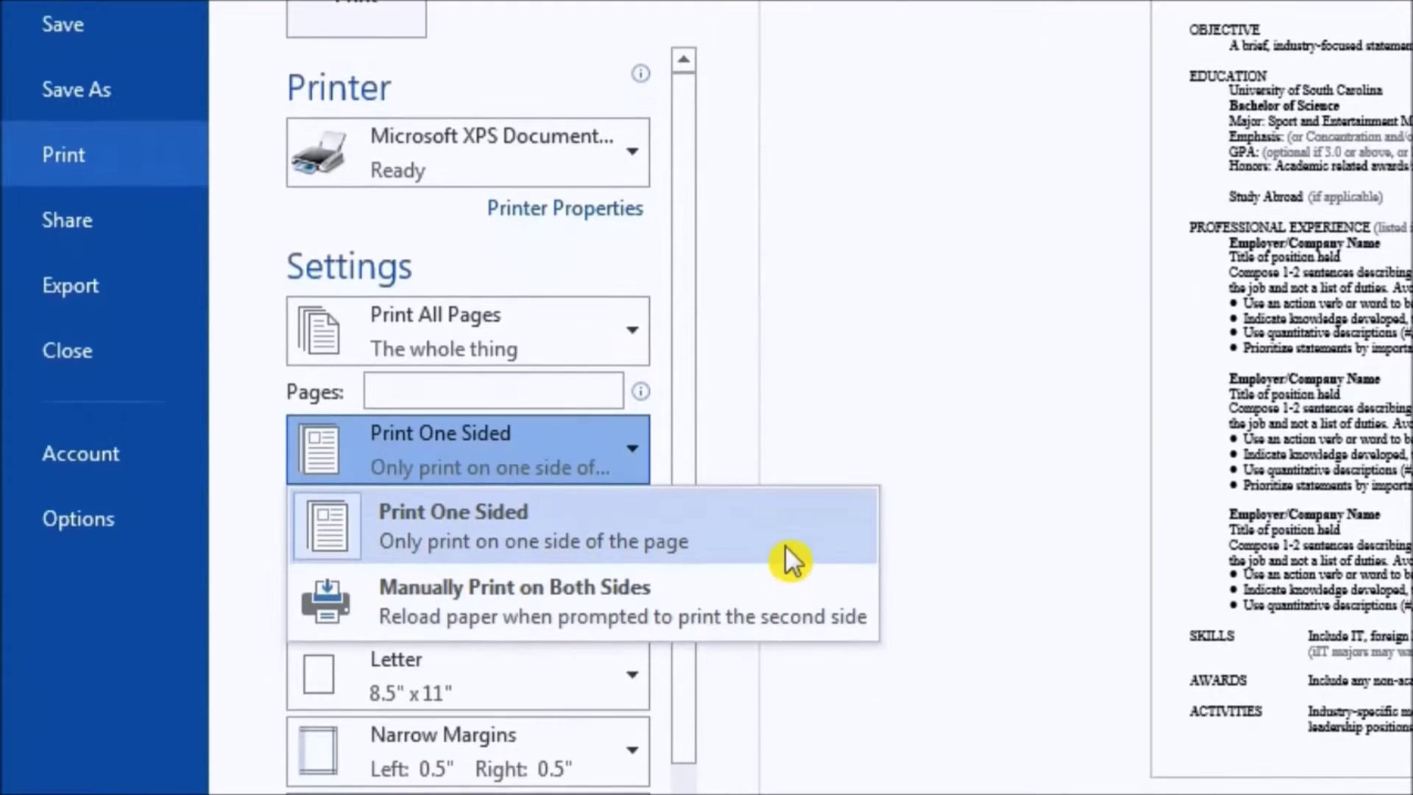
pyautogui.click(776, 660)
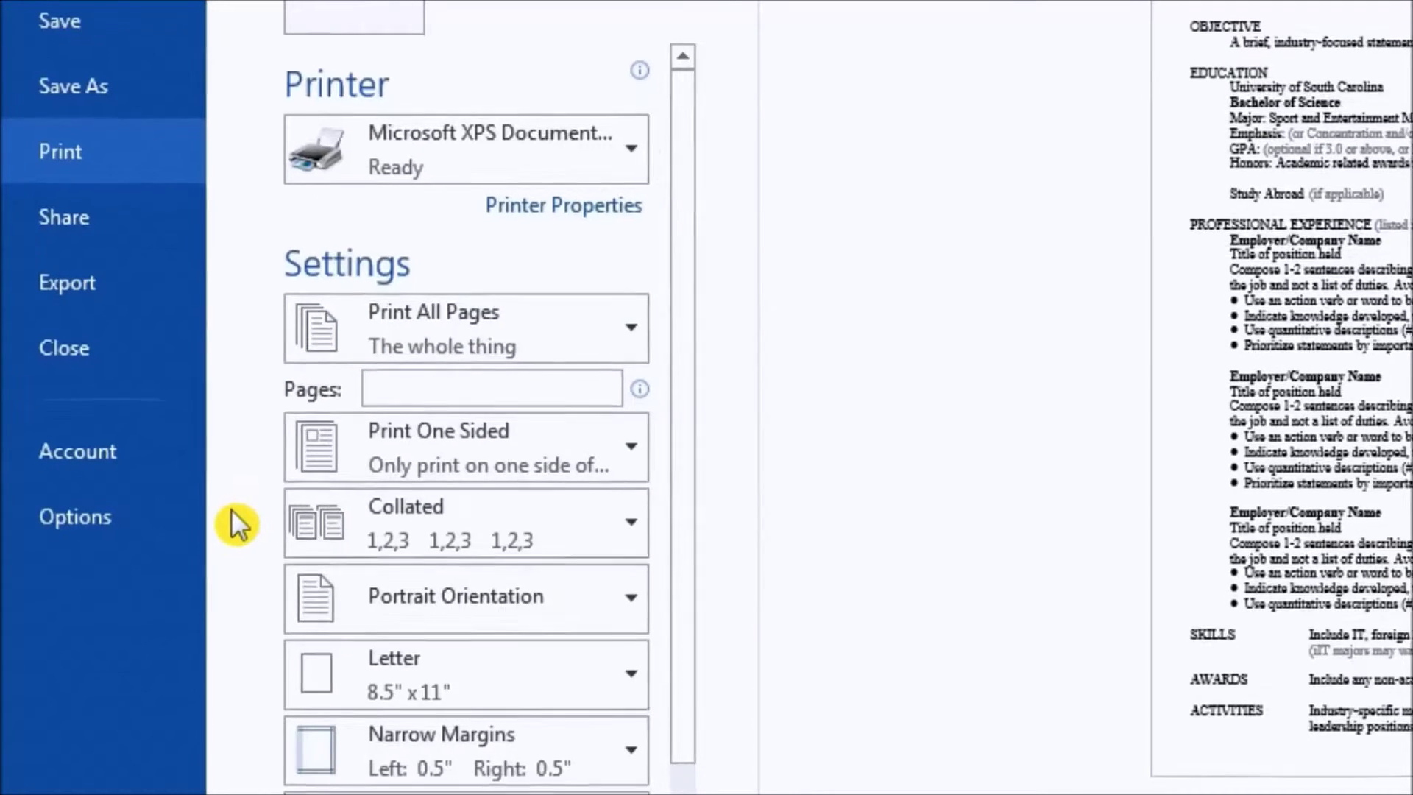
pyautogui.click(342, 512)
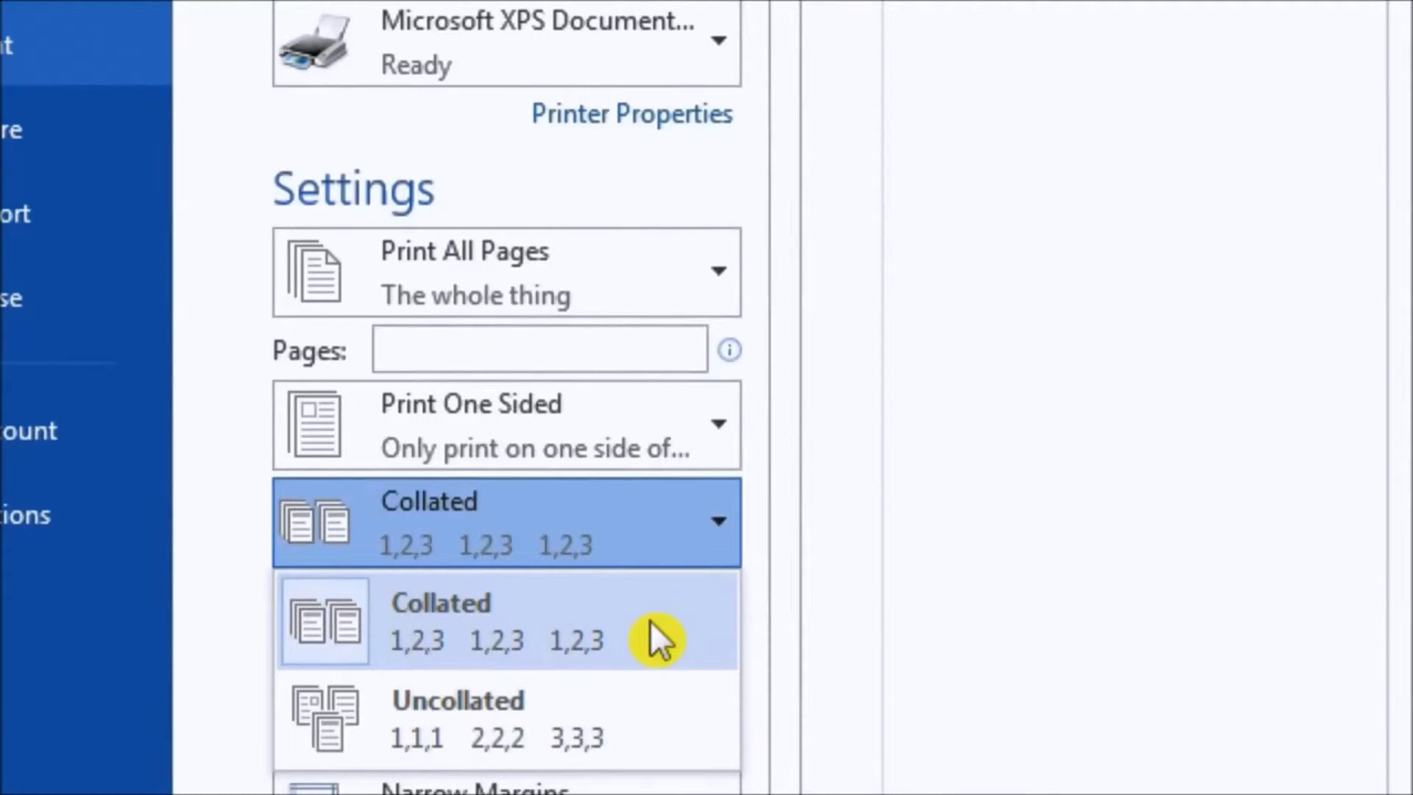
pyautogui.click(651, 622)
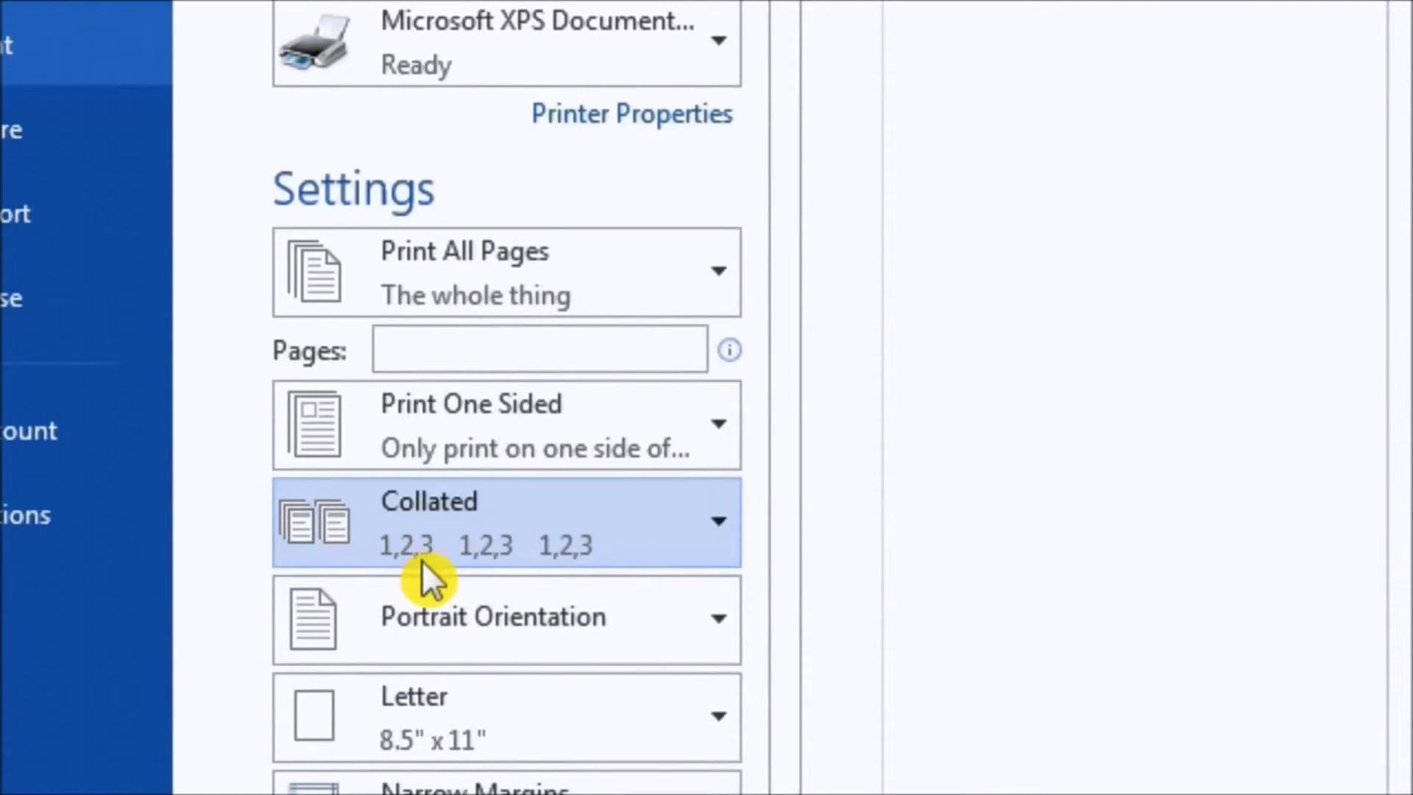
pyautogui.click(467, 543)
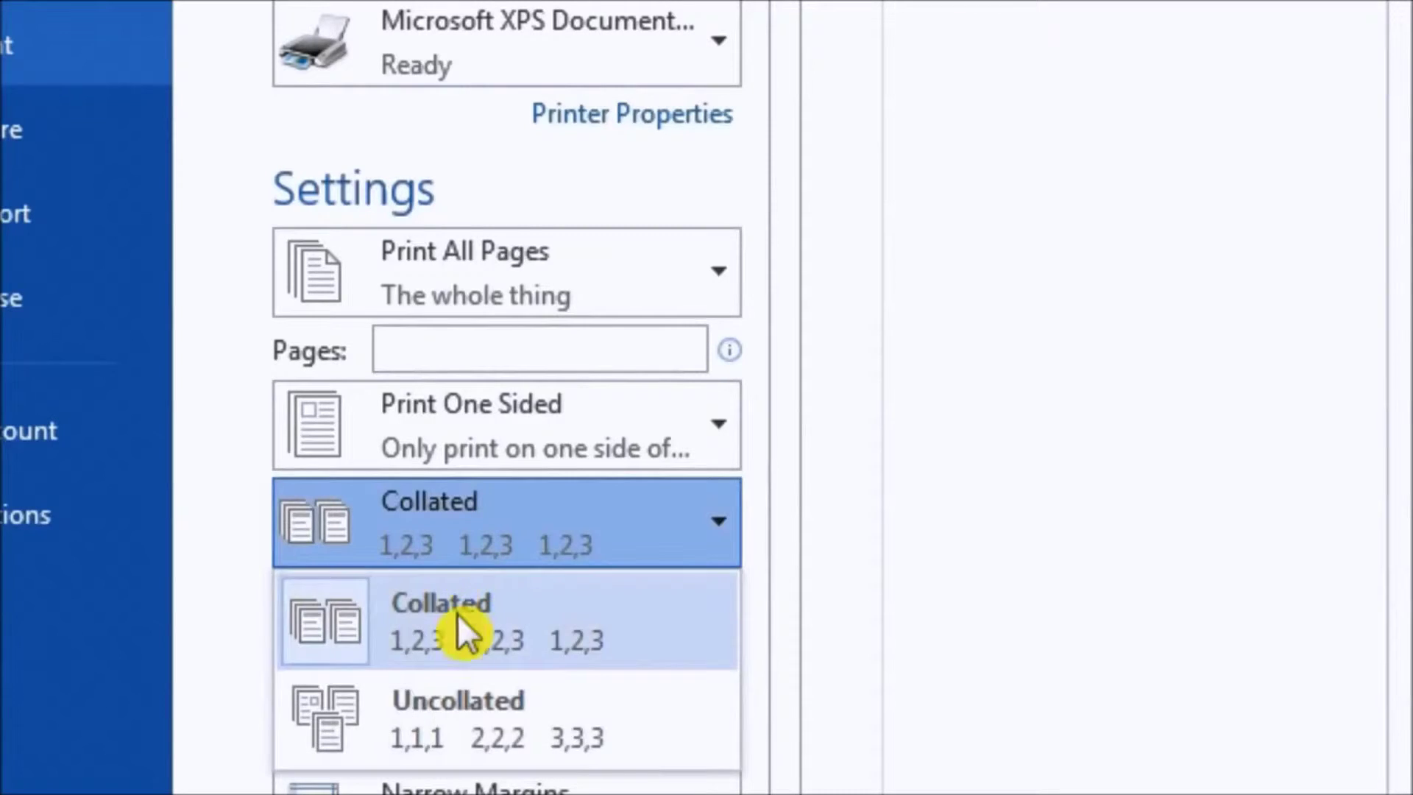
pyautogui.click(457, 718)
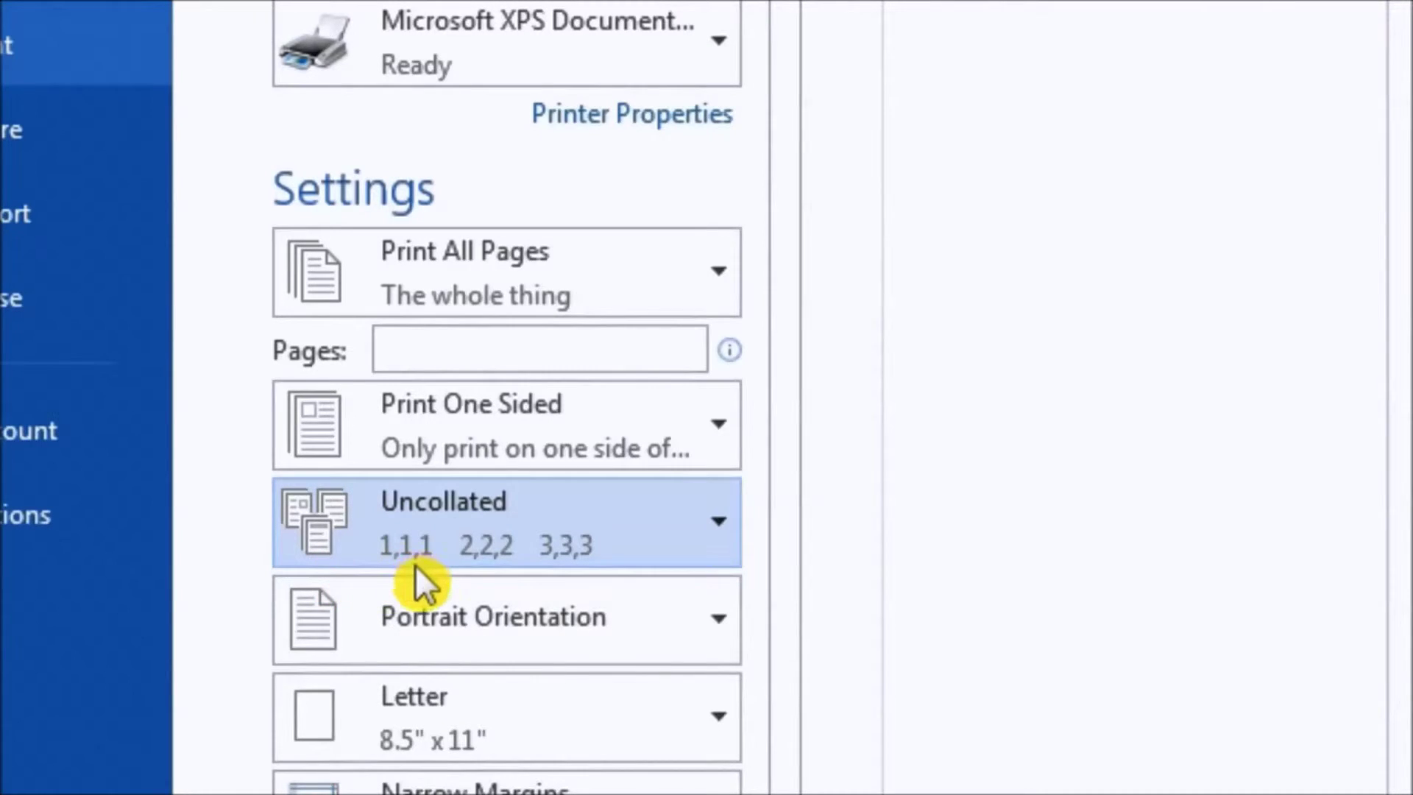
pyautogui.click(571, 549)
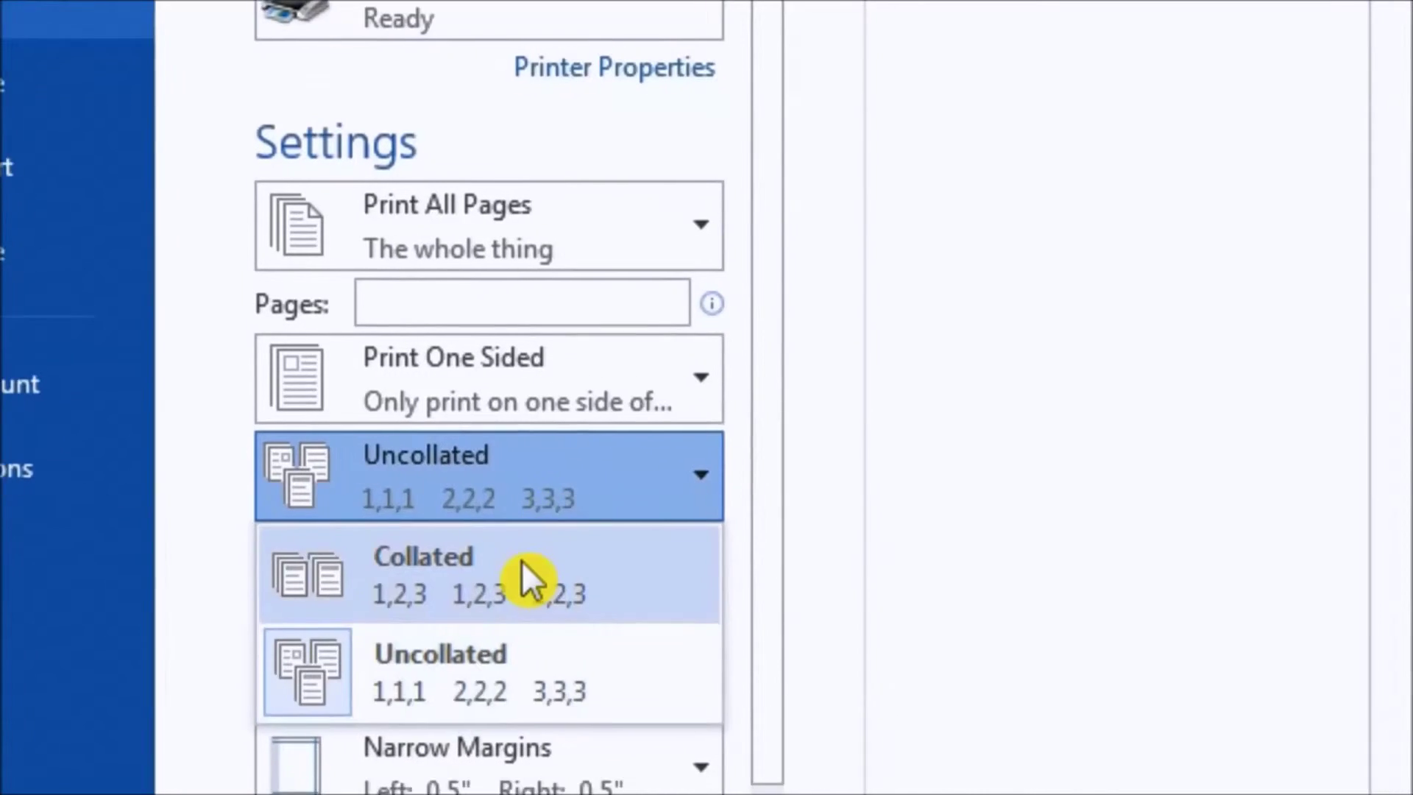
pyautogui.click(543, 608)
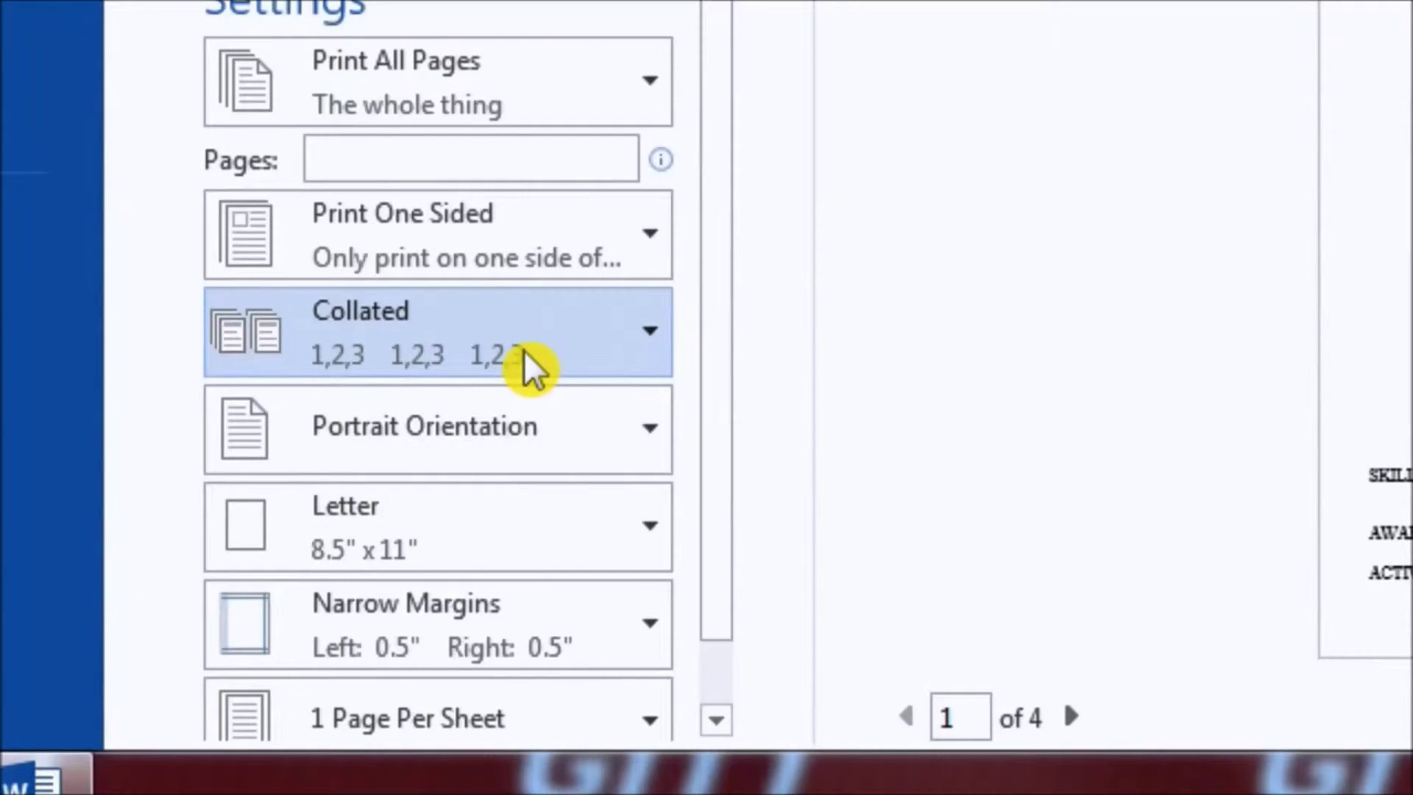
pyautogui.click(553, 416)
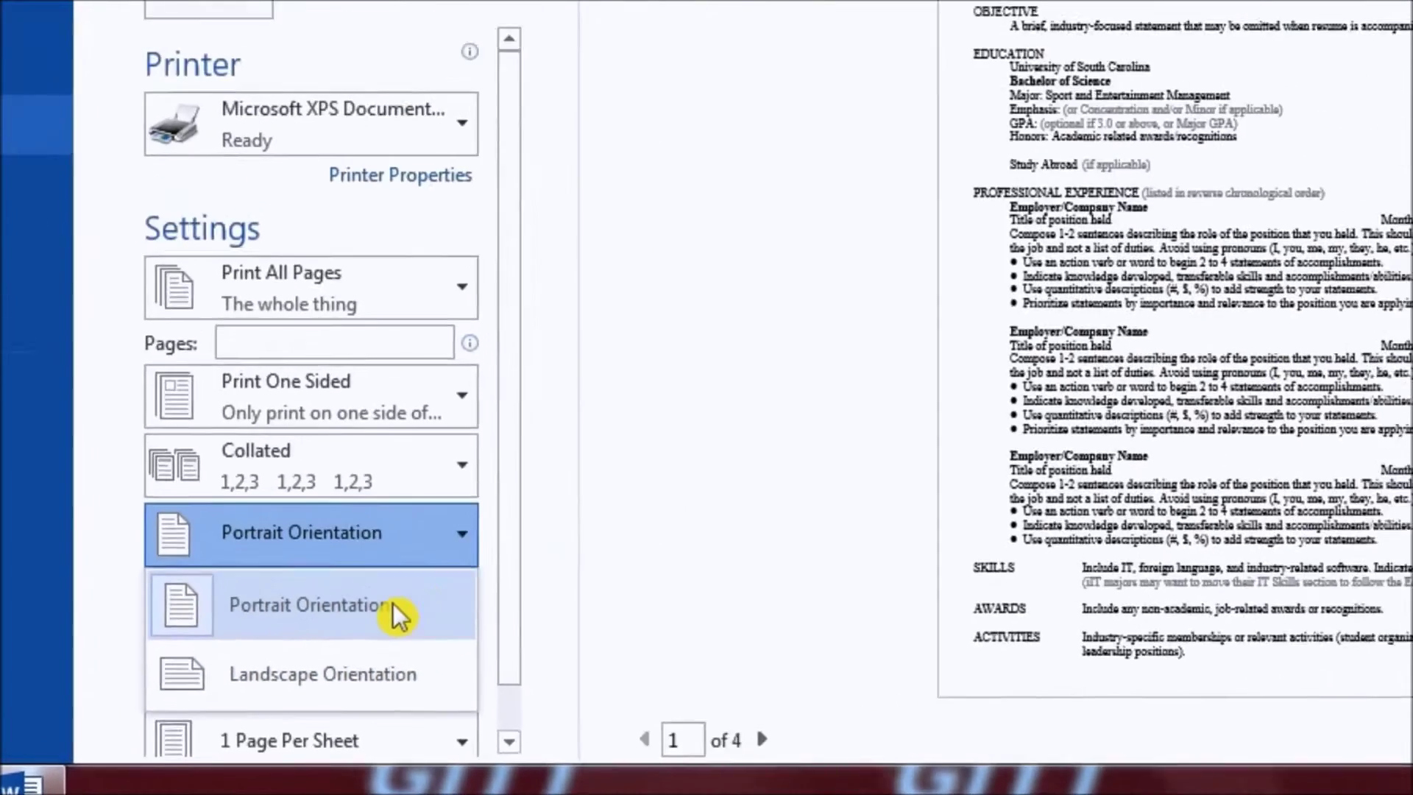
pyautogui.click(441, 560)
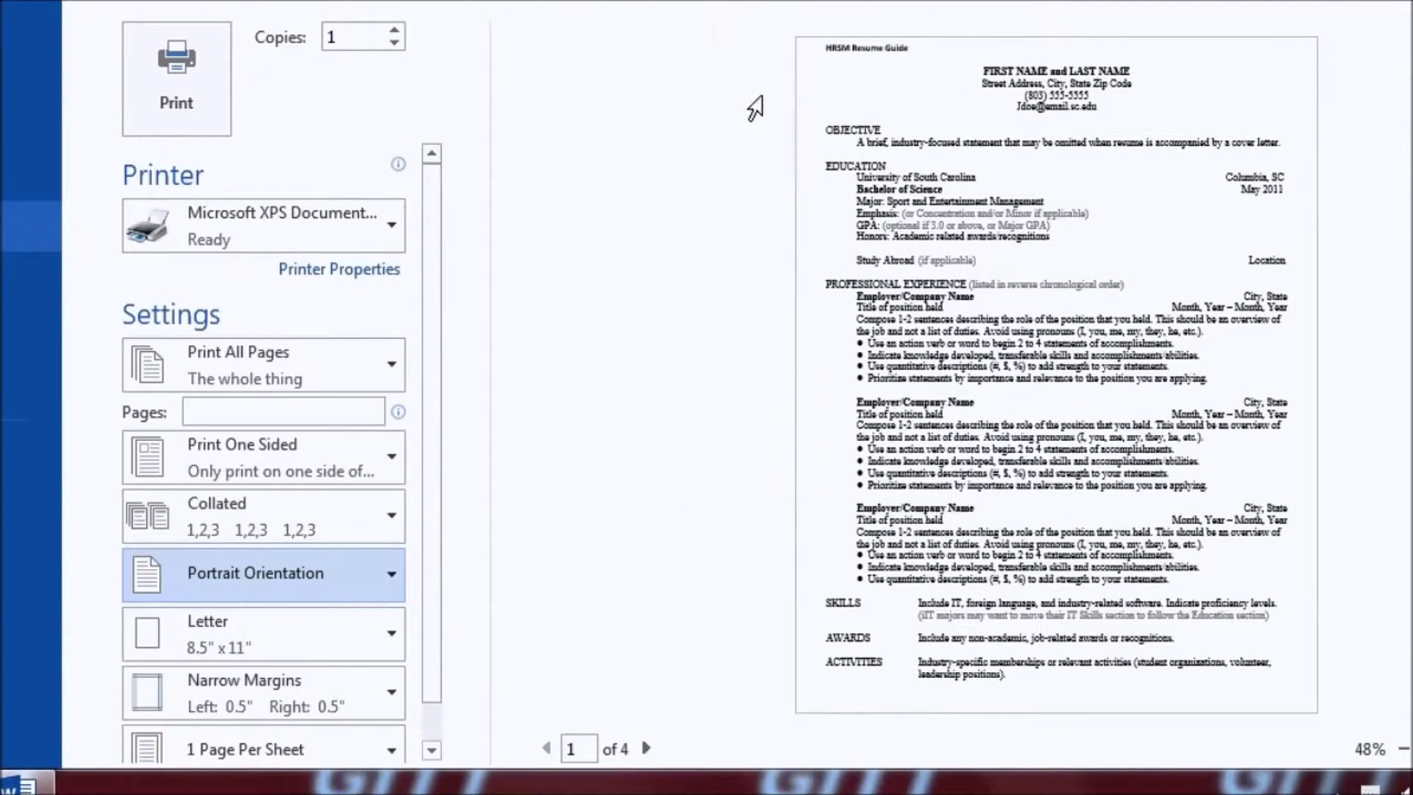
pyautogui.click(359, 582)
pyautogui.click(327, 681)
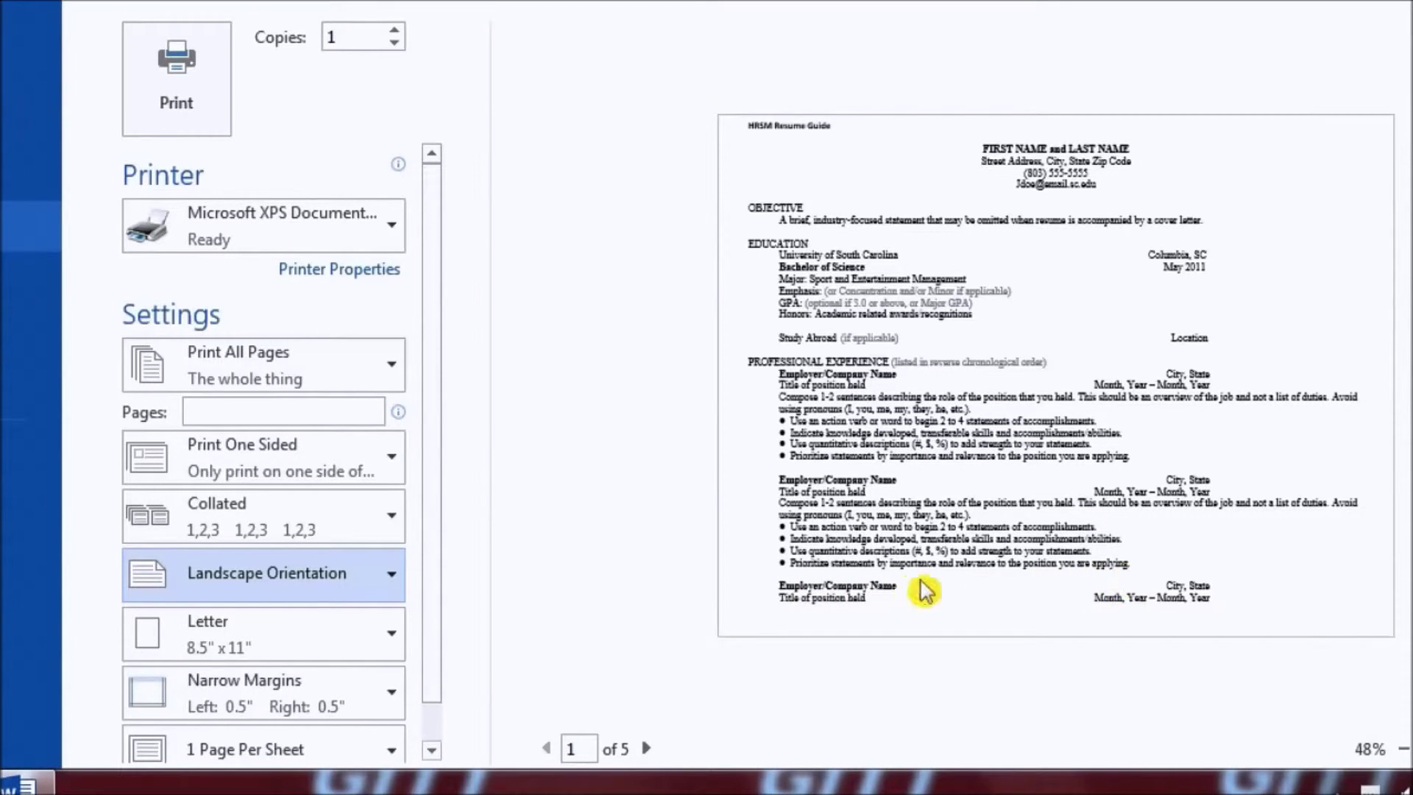
pyautogui.hotkey('ctrl', 'z')
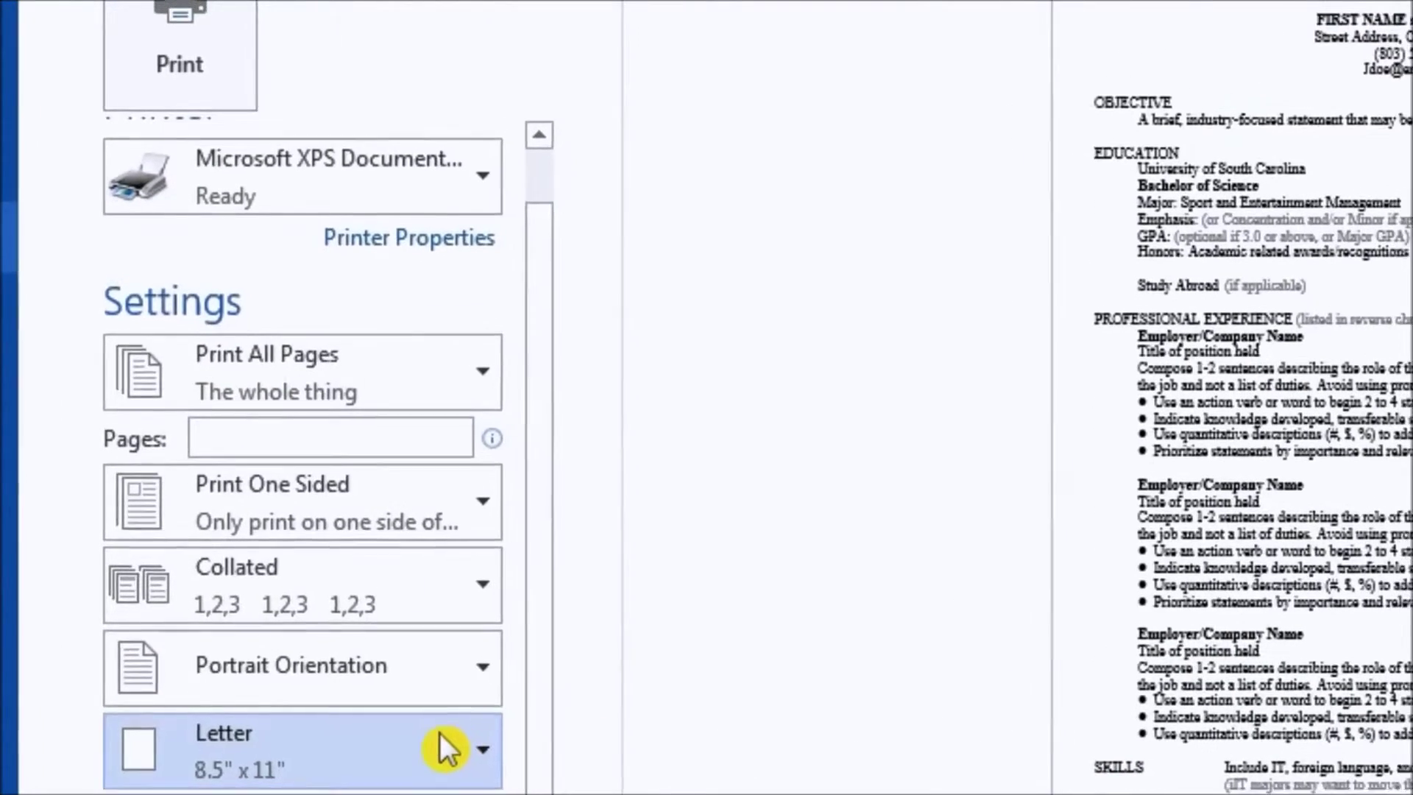
pyautogui.click(439, 734)
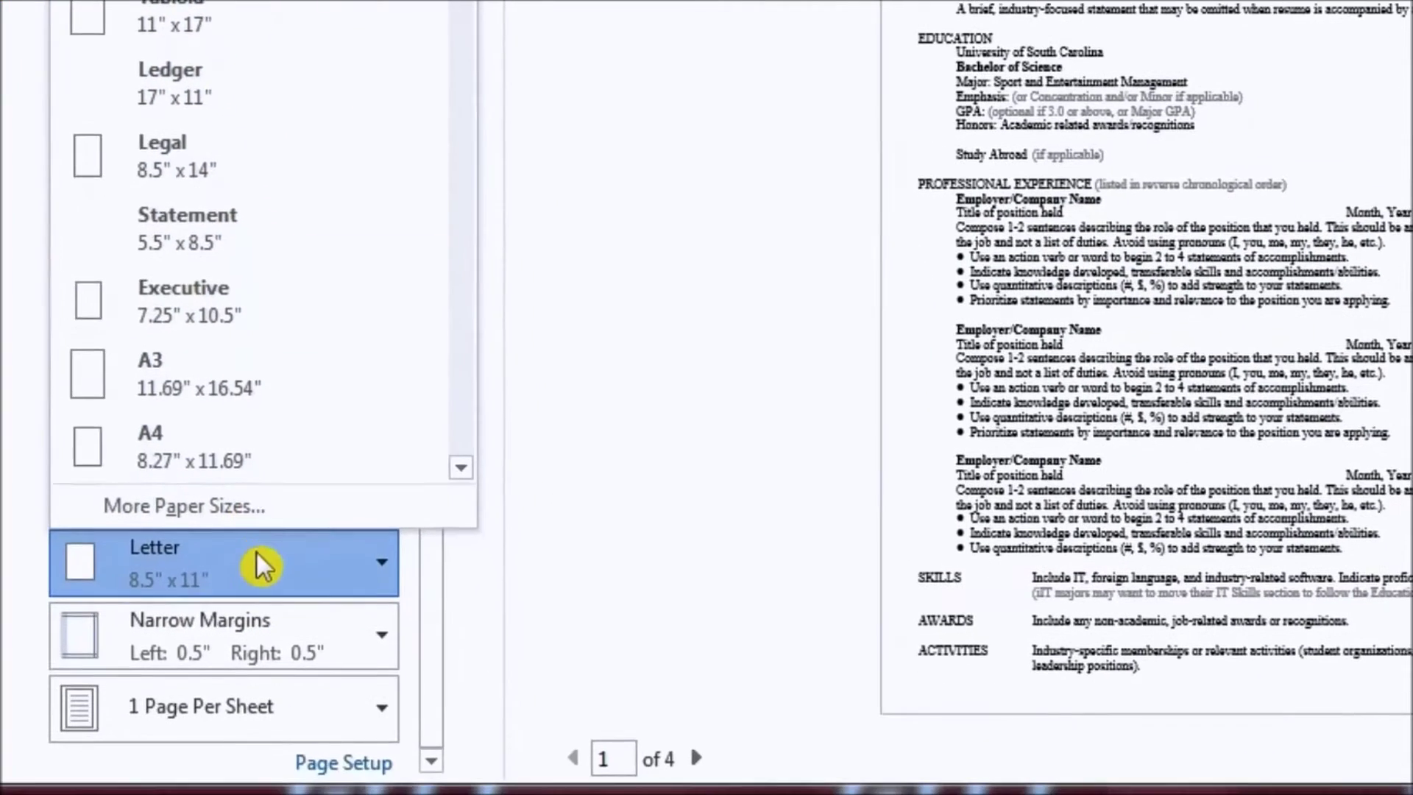
pyautogui.click(296, 747)
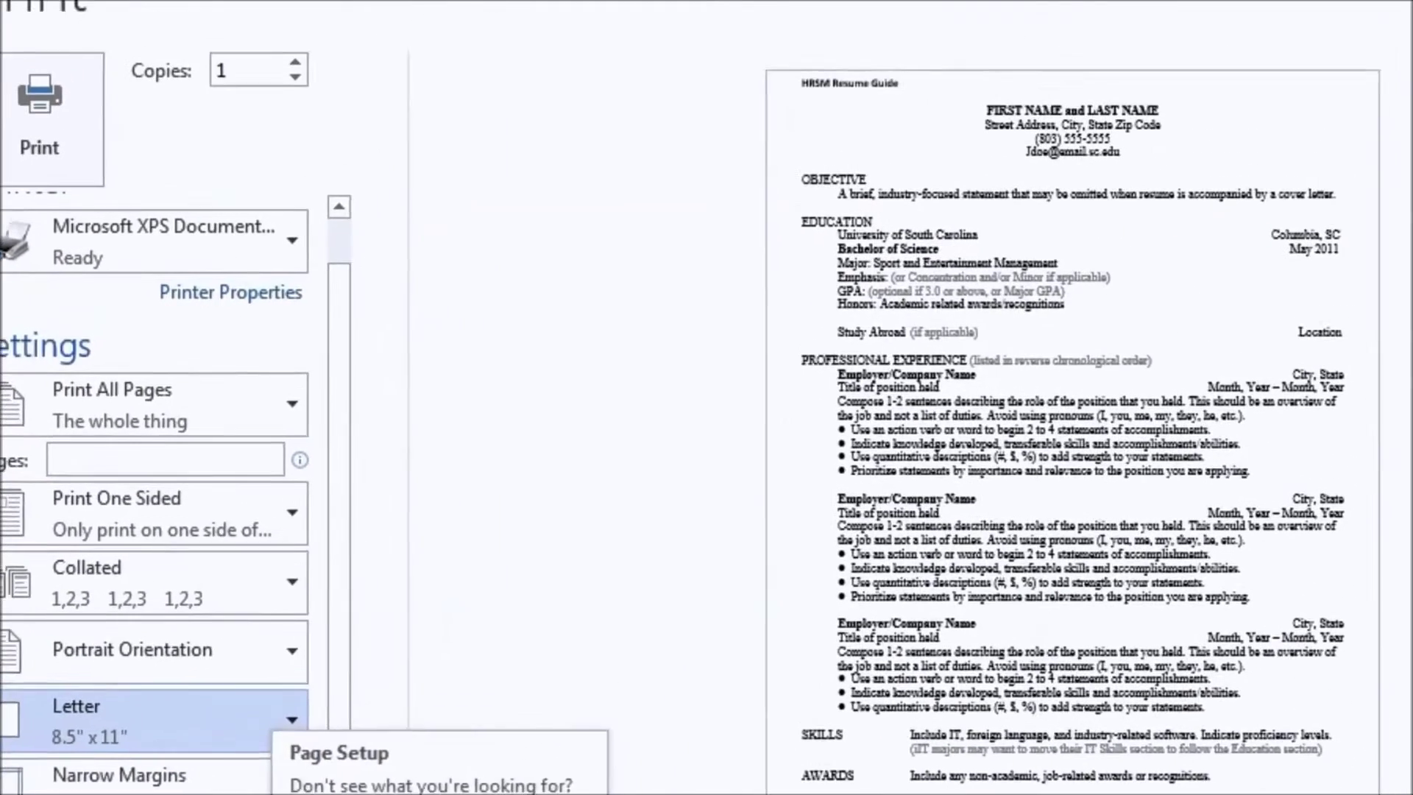
pyautogui.click(317, 793)
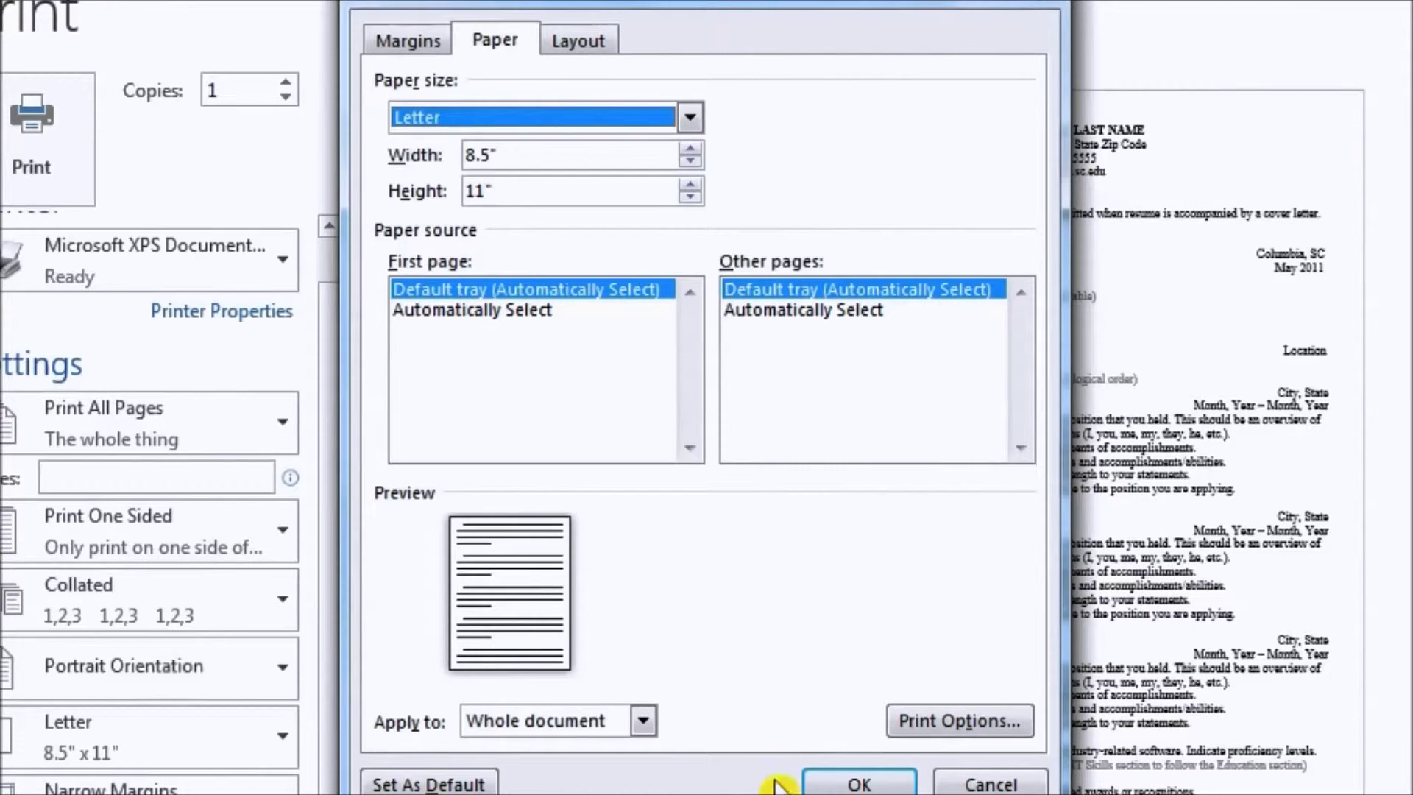
pyautogui.click(987, 783)
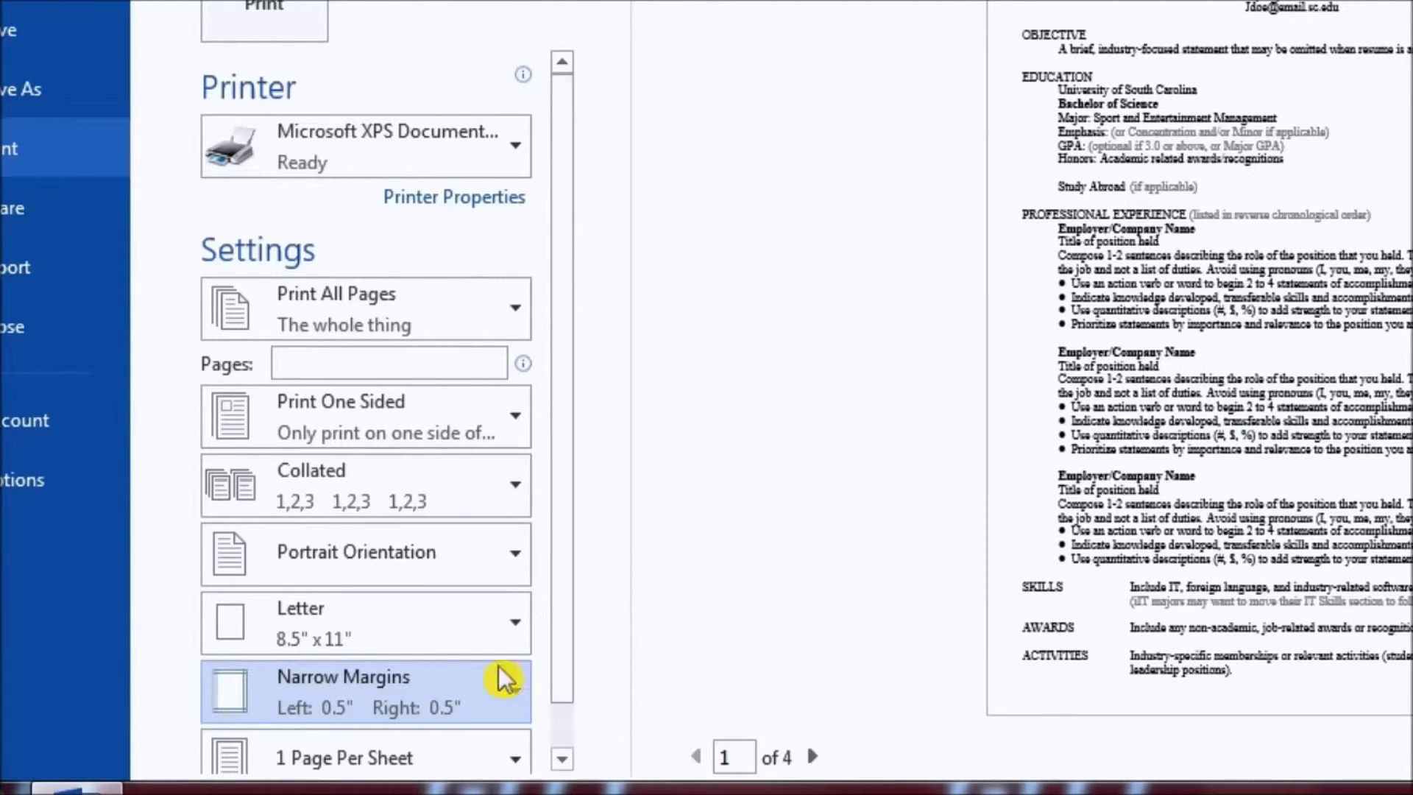
pyautogui.click(482, 696)
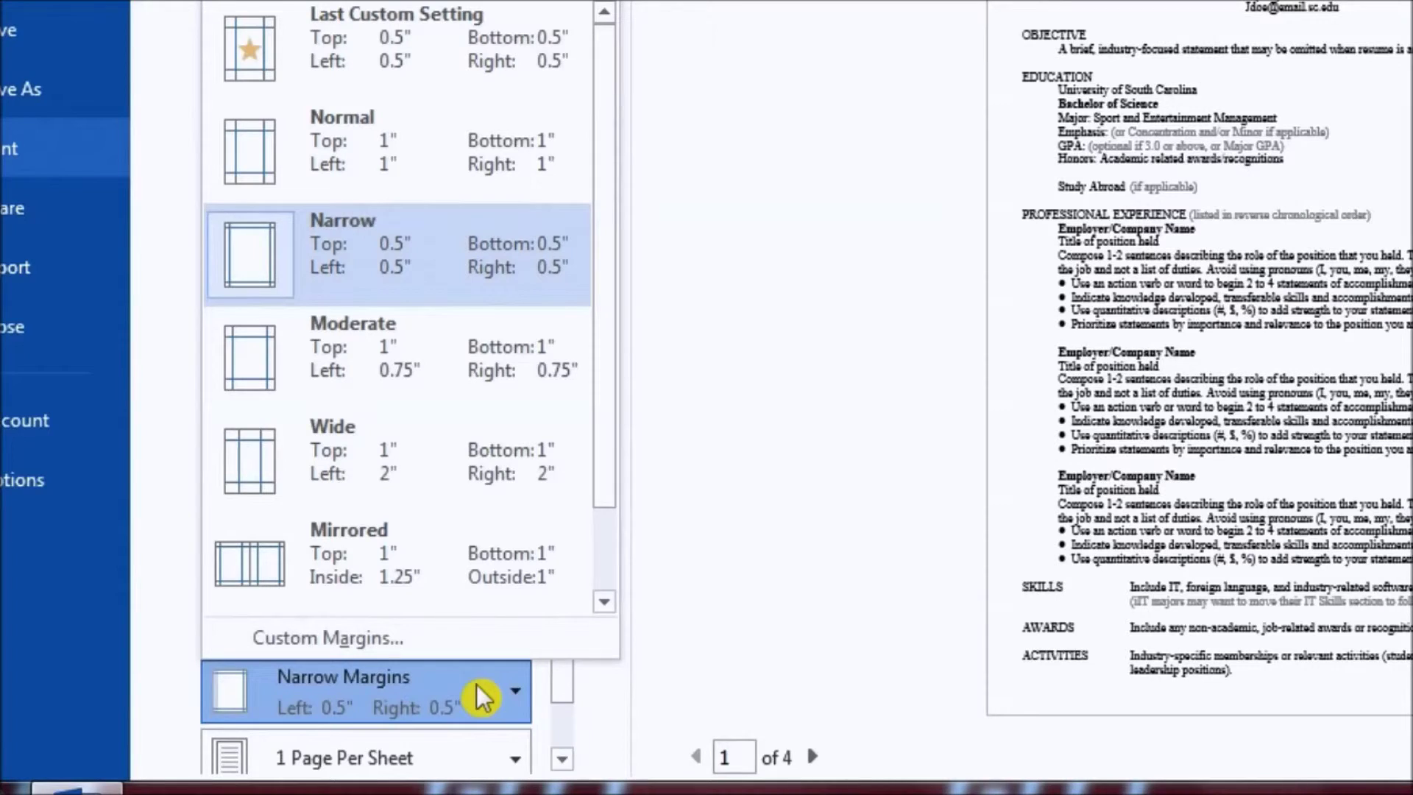
pyautogui.click(514, 259)
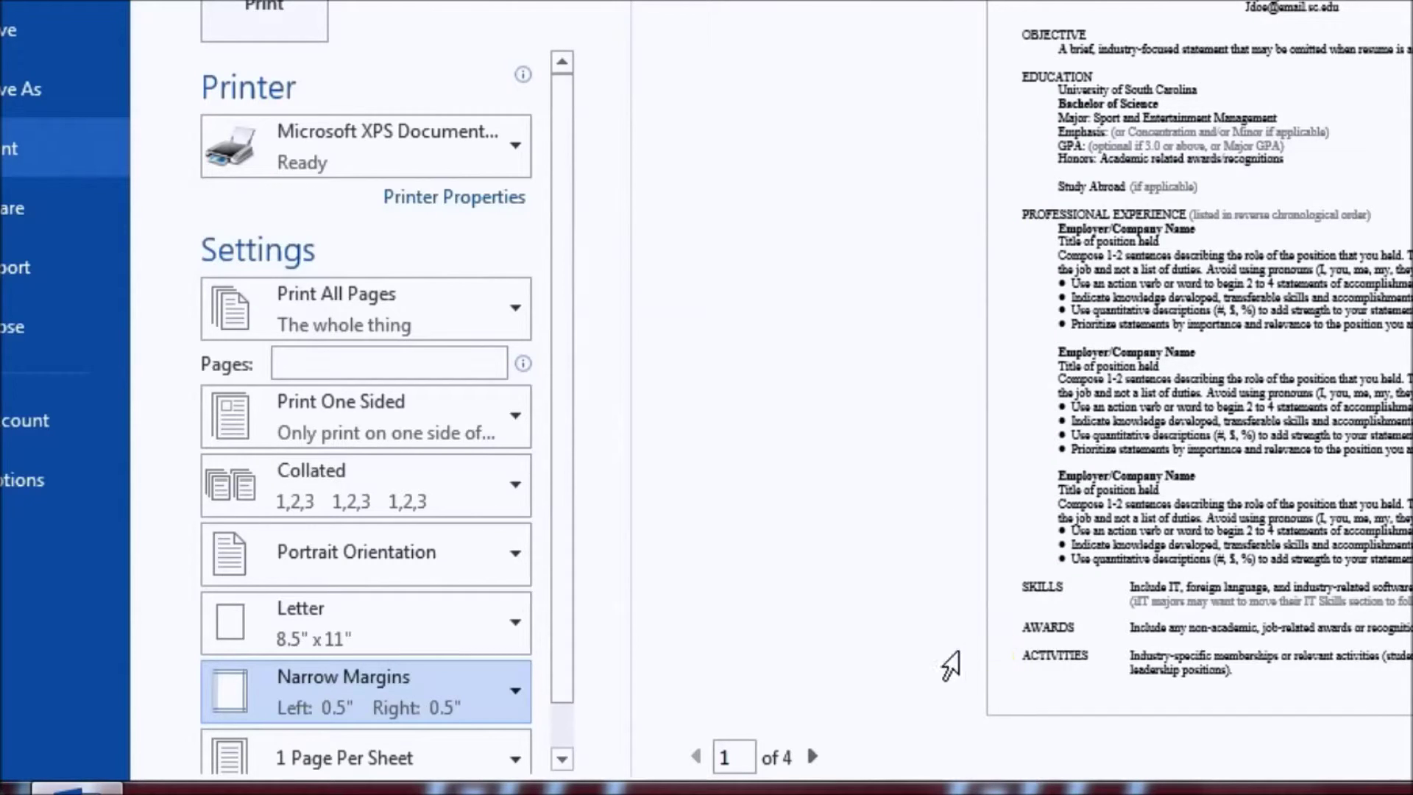
pyautogui.click(361, 693)
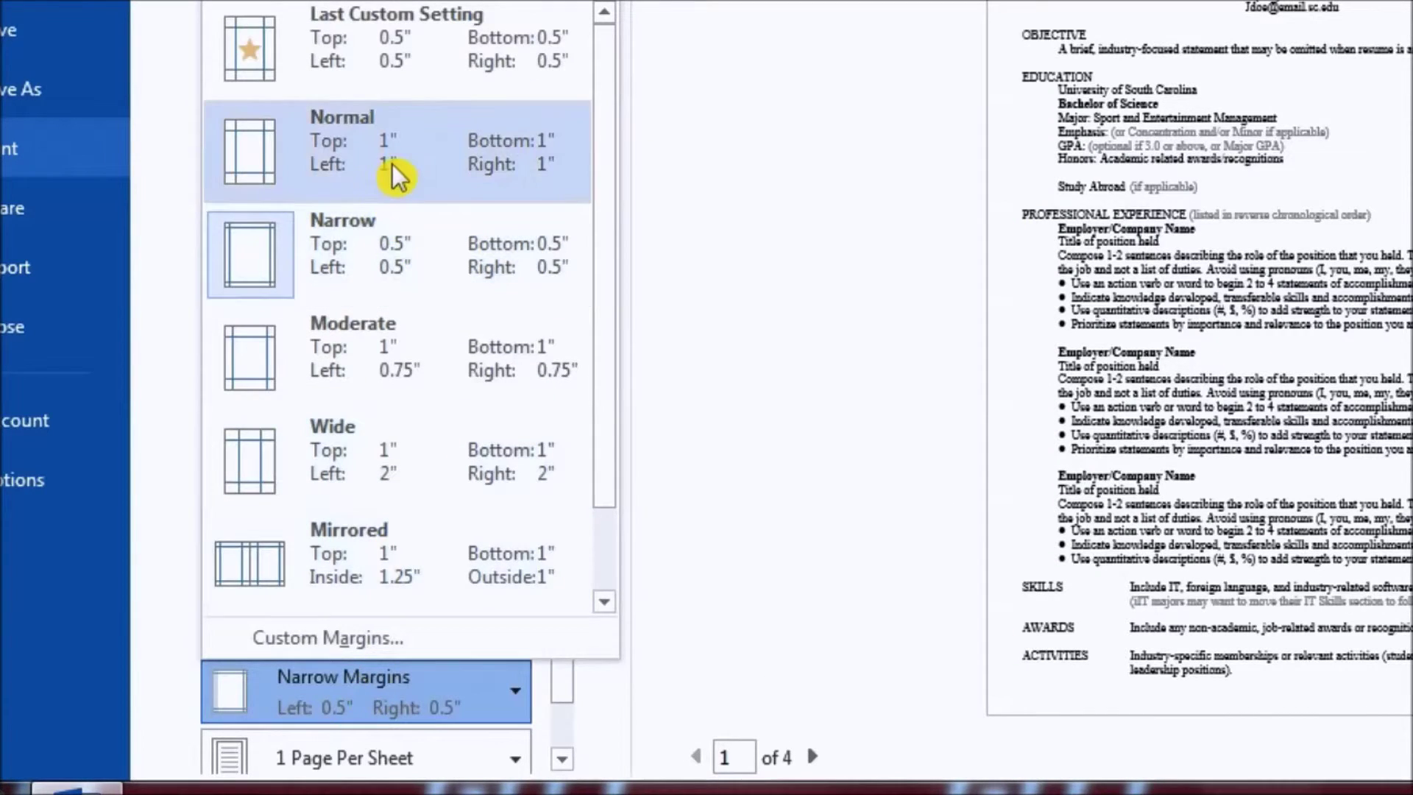
pyautogui.click(423, 155)
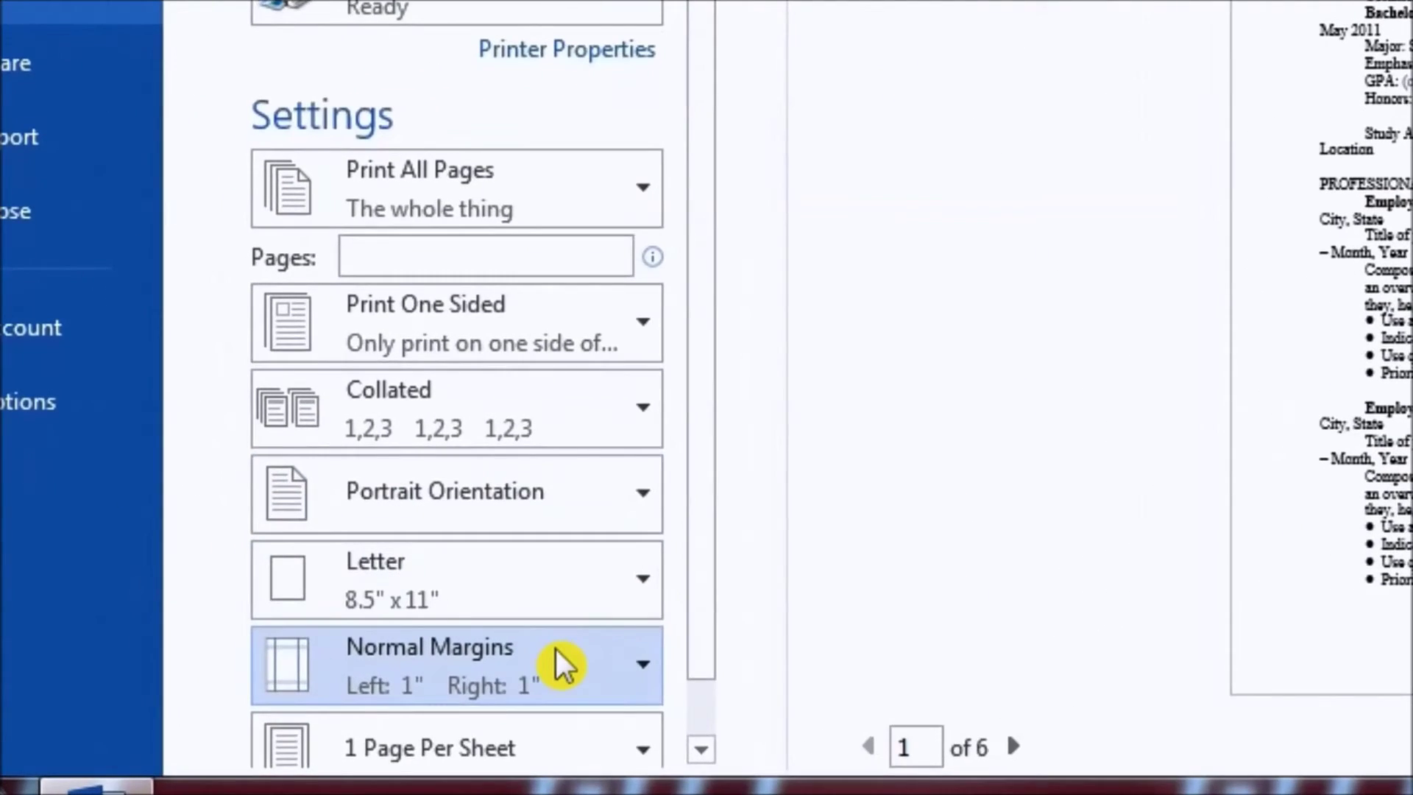
pyautogui.click(555, 648)
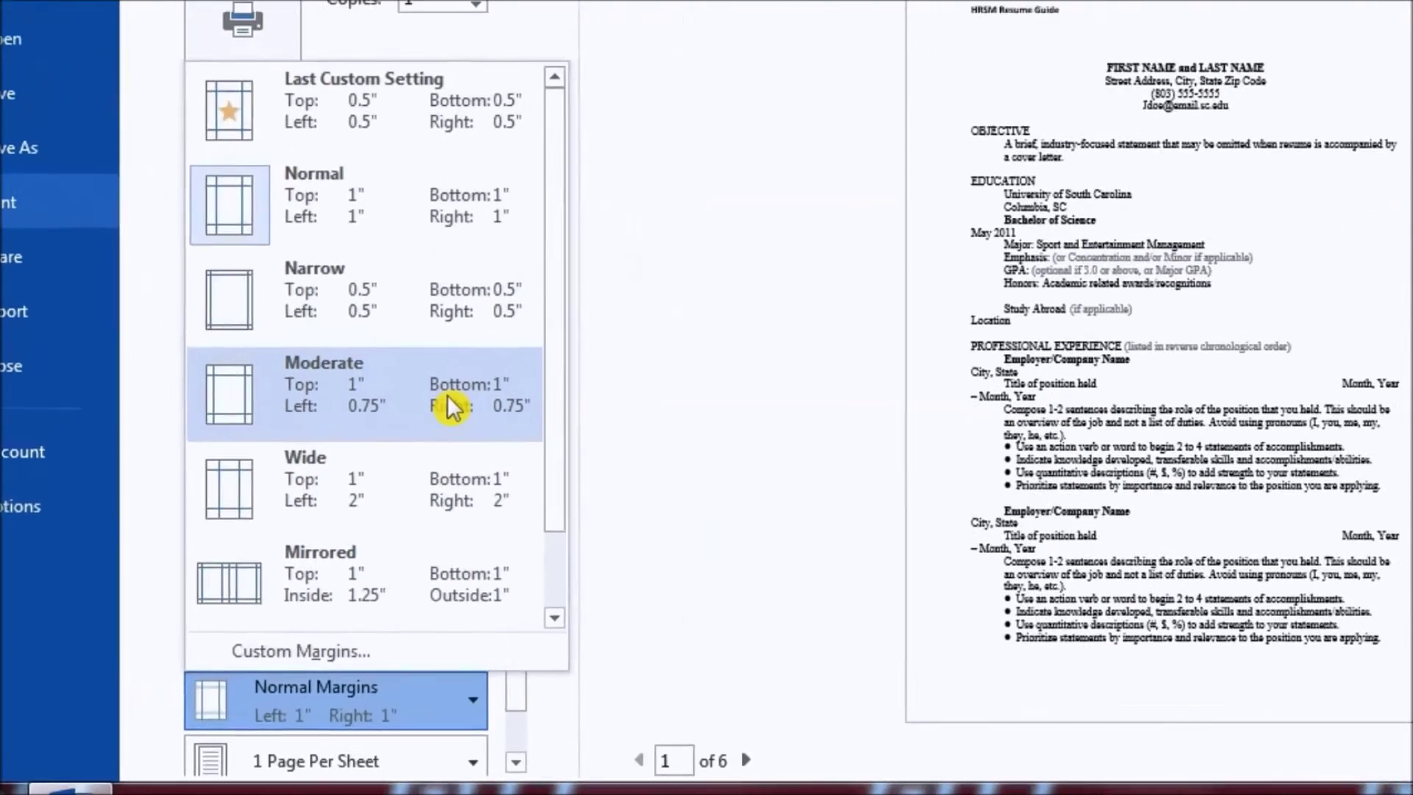
pyautogui.click(450, 407)
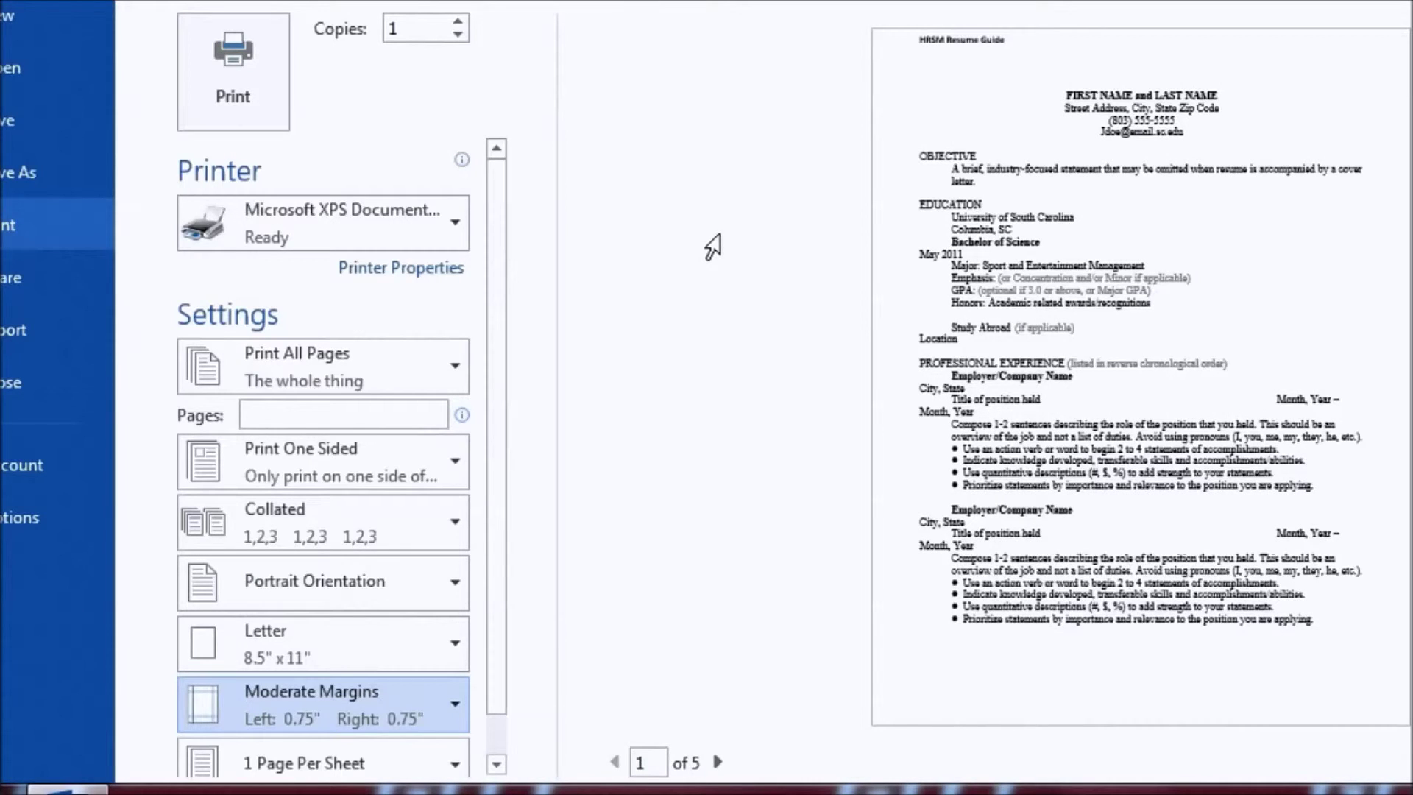
pyautogui.click(413, 703)
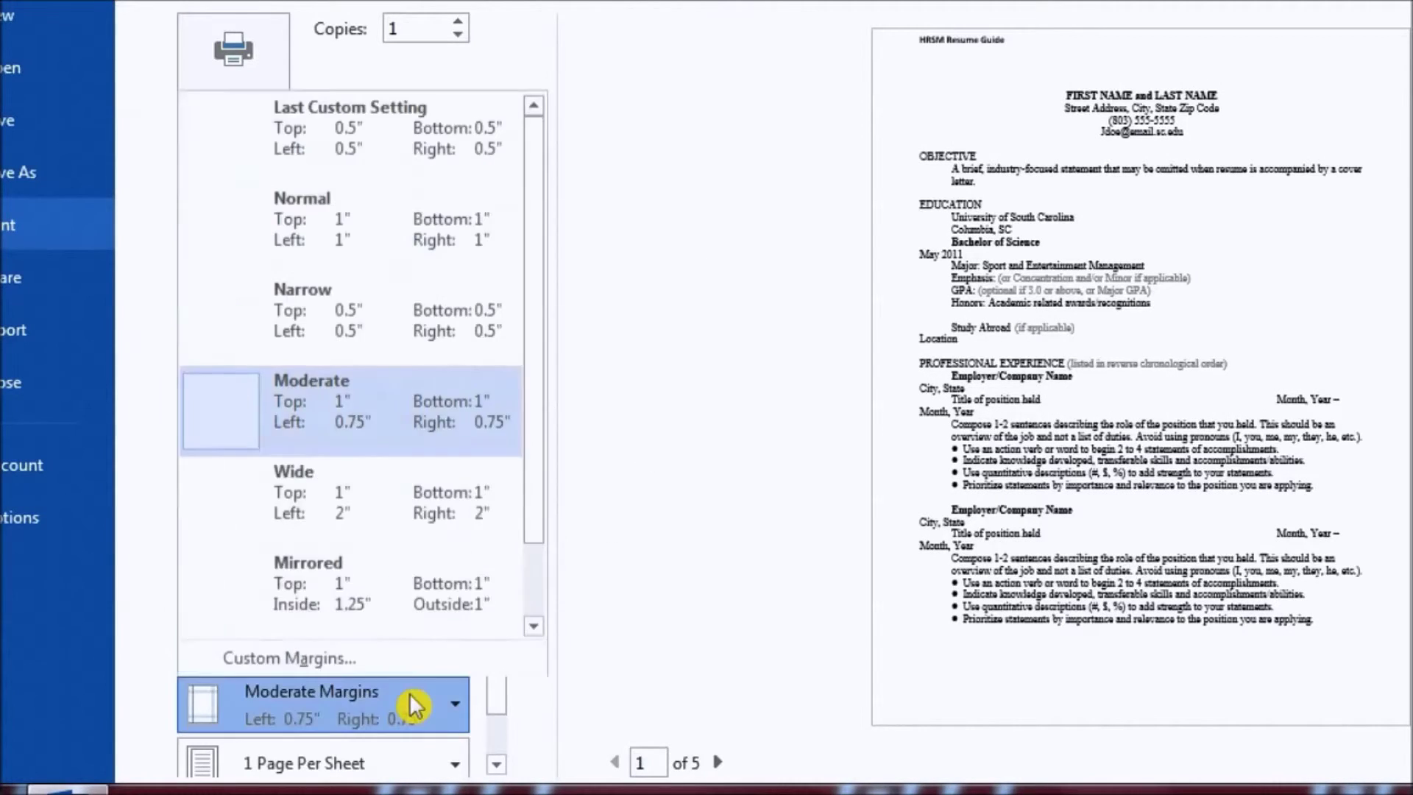
pyautogui.click(401, 508)
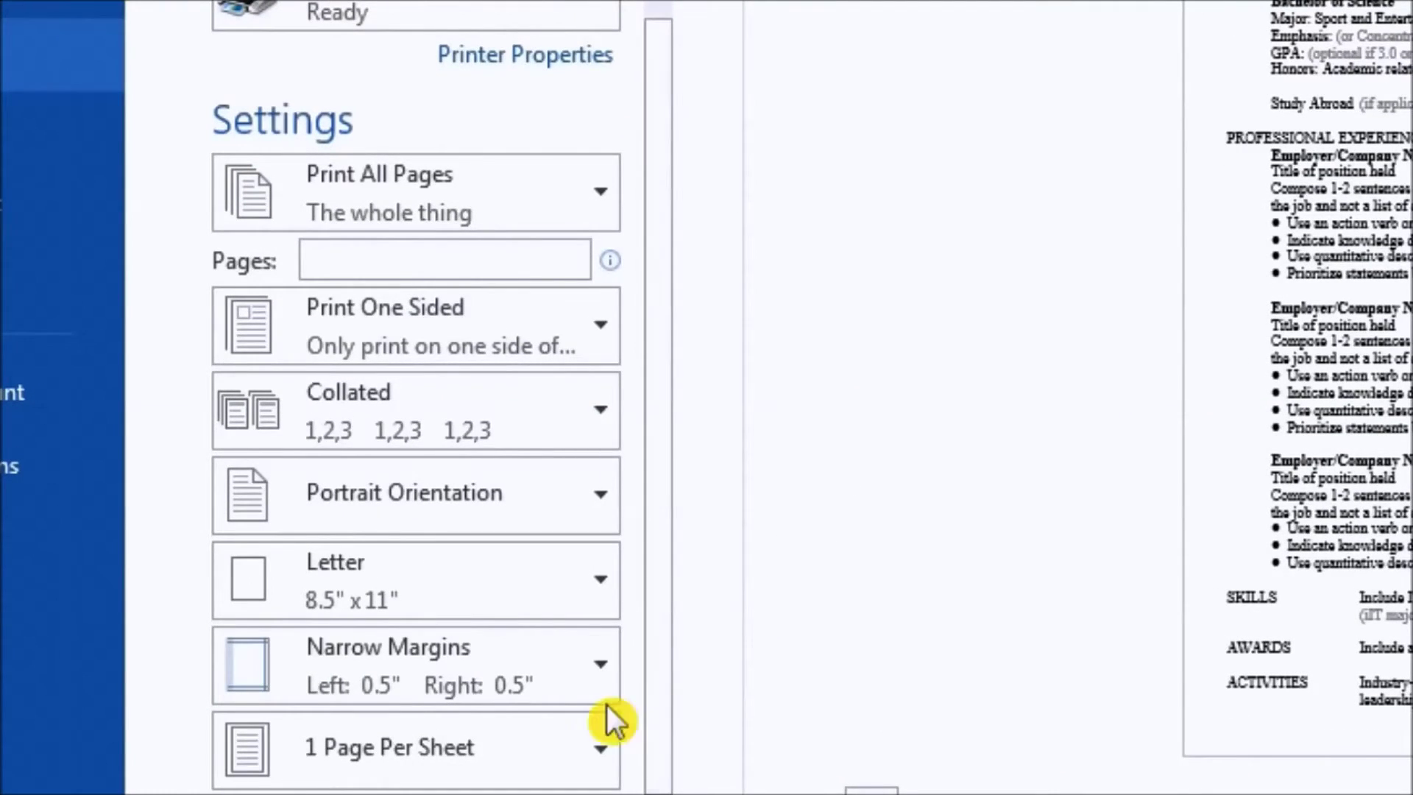
pyautogui.click(523, 744)
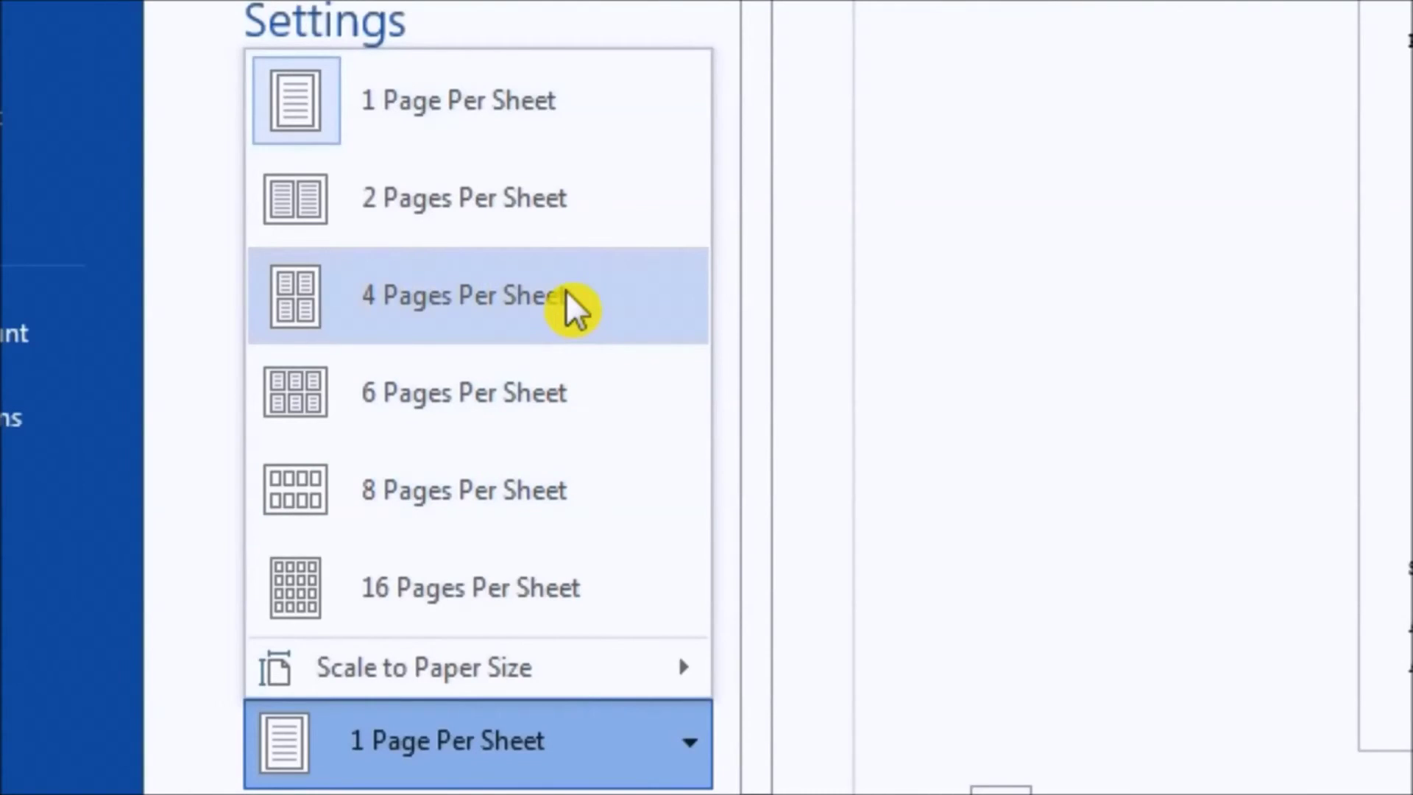
# Change the pages-per-sheet setting from 1 to 4 Pages Per Sheet
pyautogui.click(573, 308)
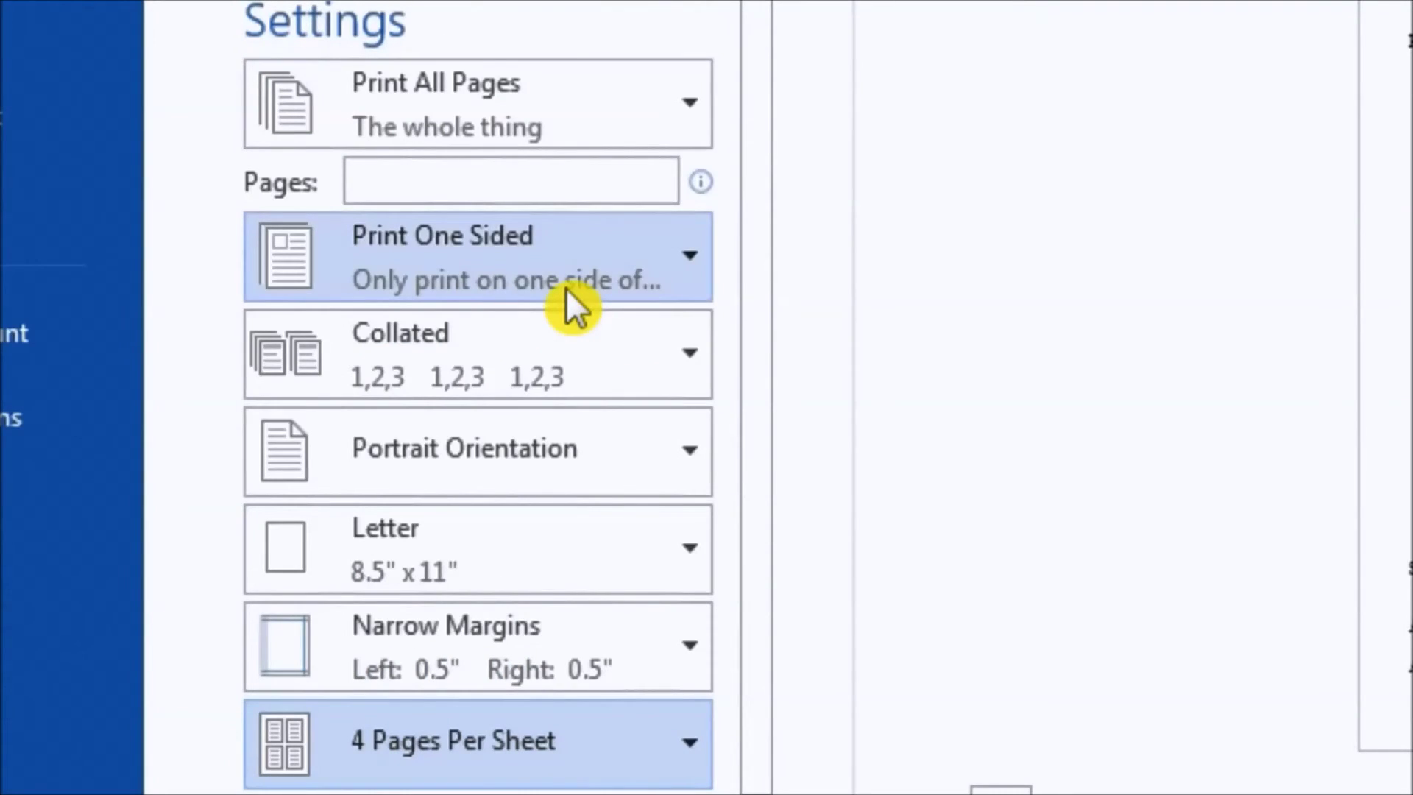